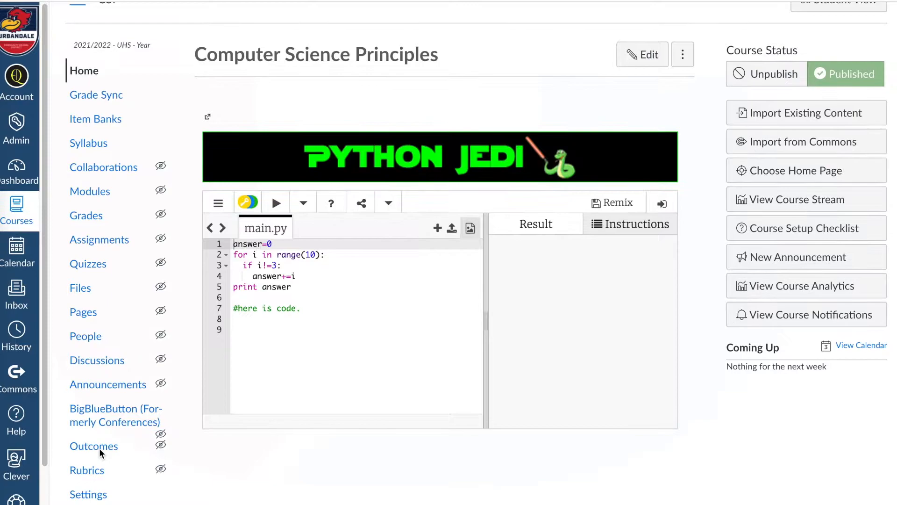
- Open the course's outcome finder and browse the account standards to Urbandale Community, UCSD, UMS, 7th Grade
left_click(93, 449)
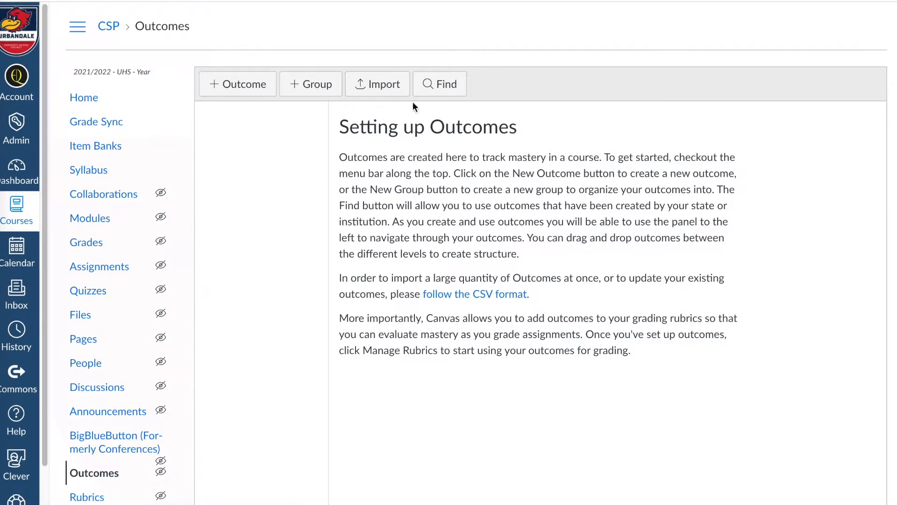
left_click(446, 89)
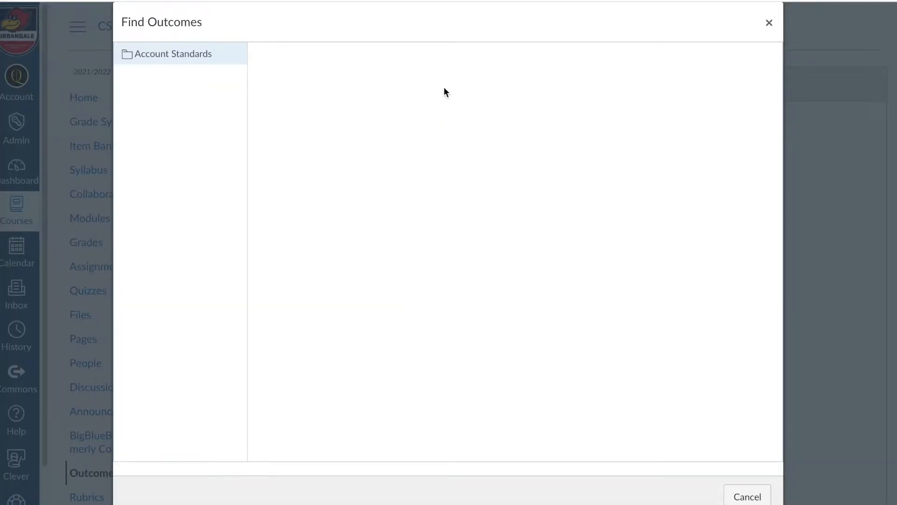
left_click(185, 61)
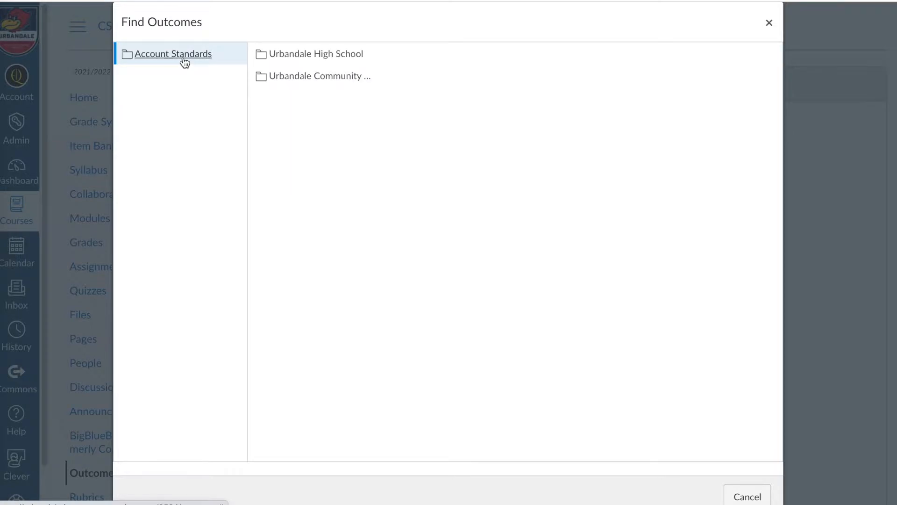
left_click(298, 79)
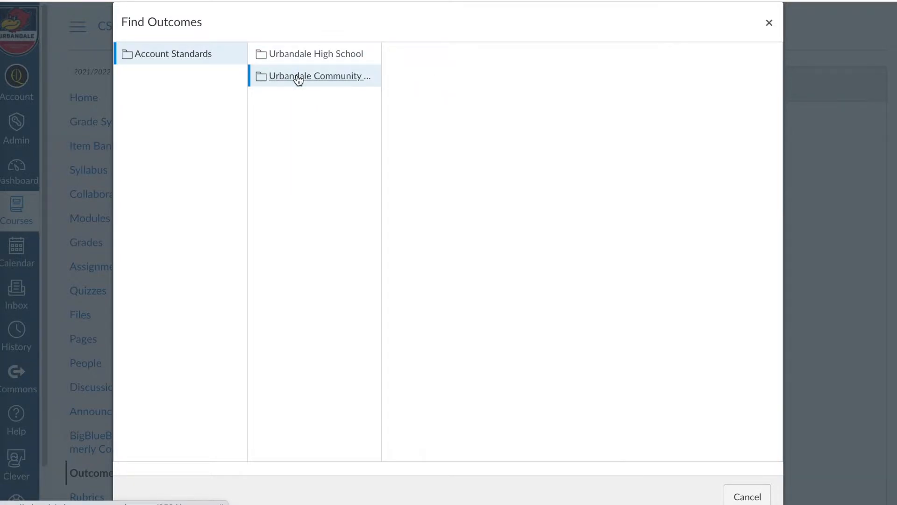
left_click(287, 55)
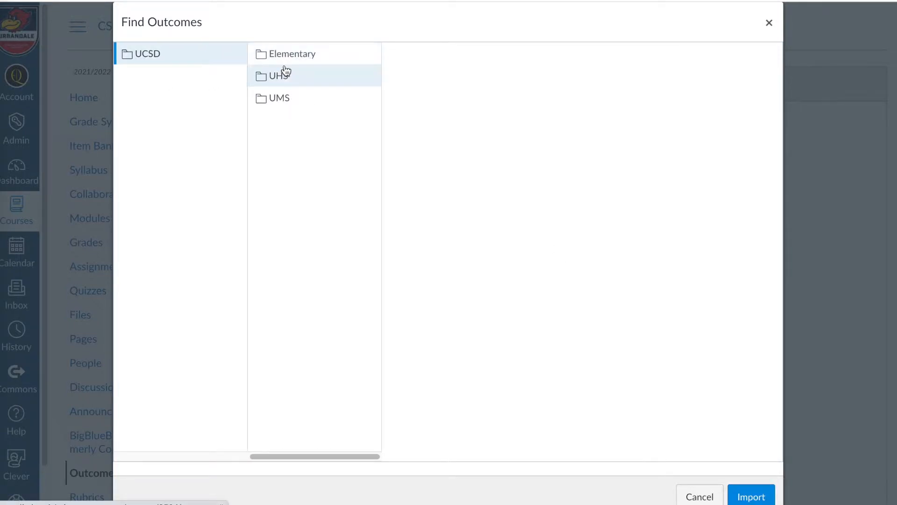
left_click(284, 101)
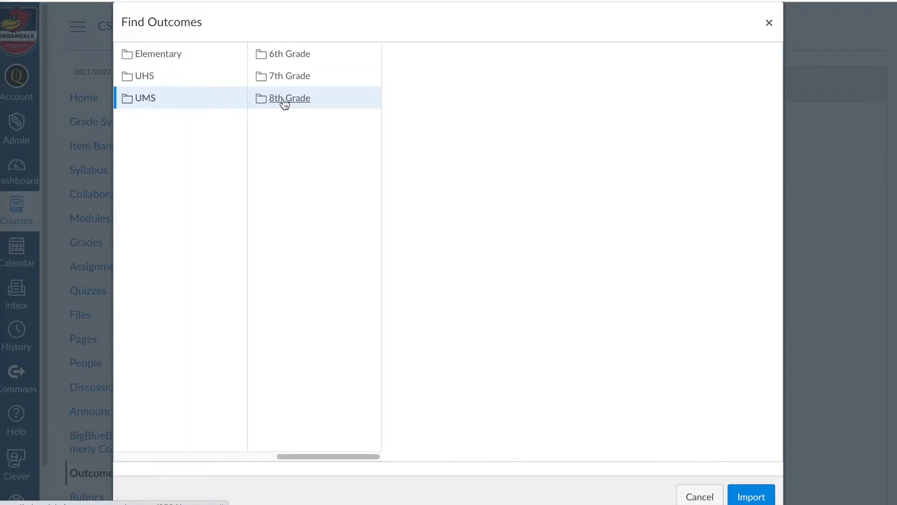
left_click(290, 80)
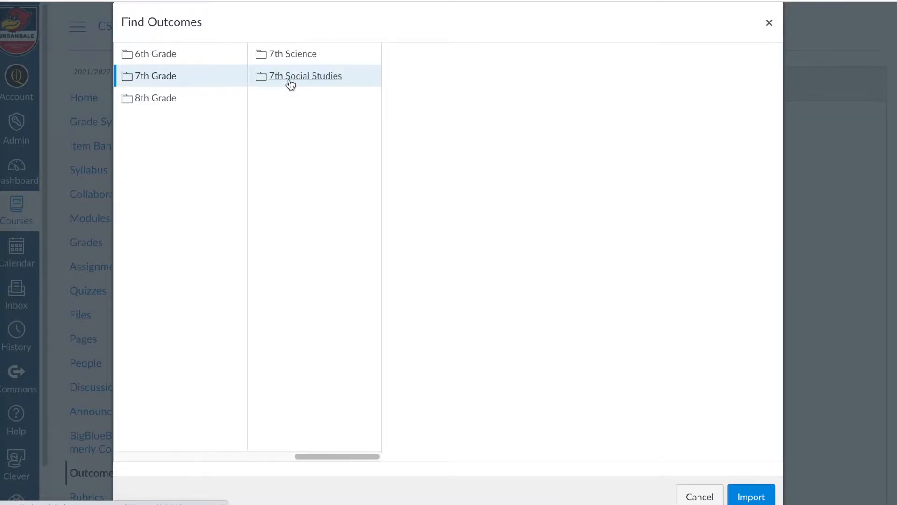
- Import the whole 7th Science outcome group into the Computer Science Principles course
left_click(290, 56)
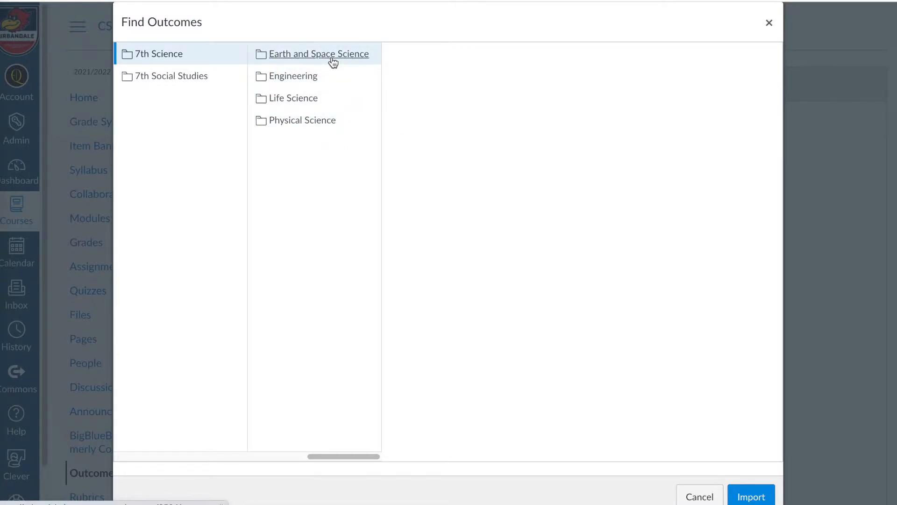
left_click(305, 82)
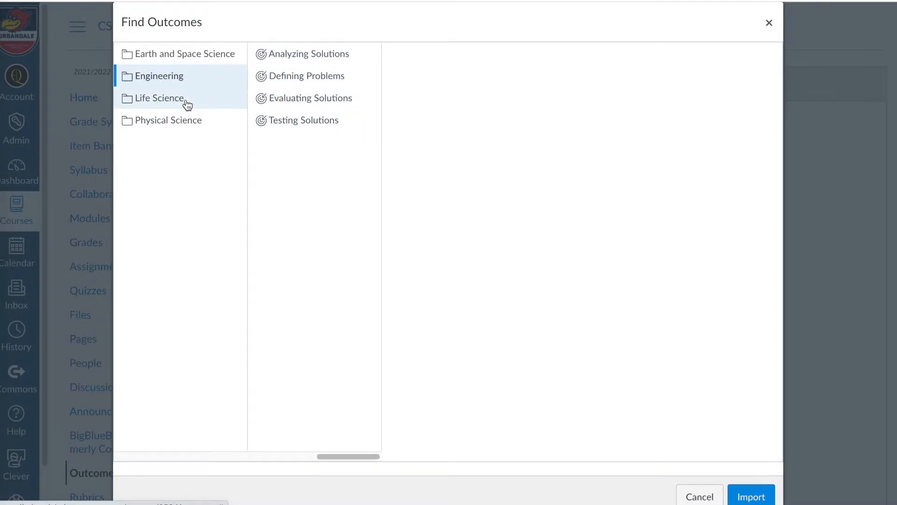
scroll(186, 104, "left", 3)
scroll(187, 104, "left", 2)
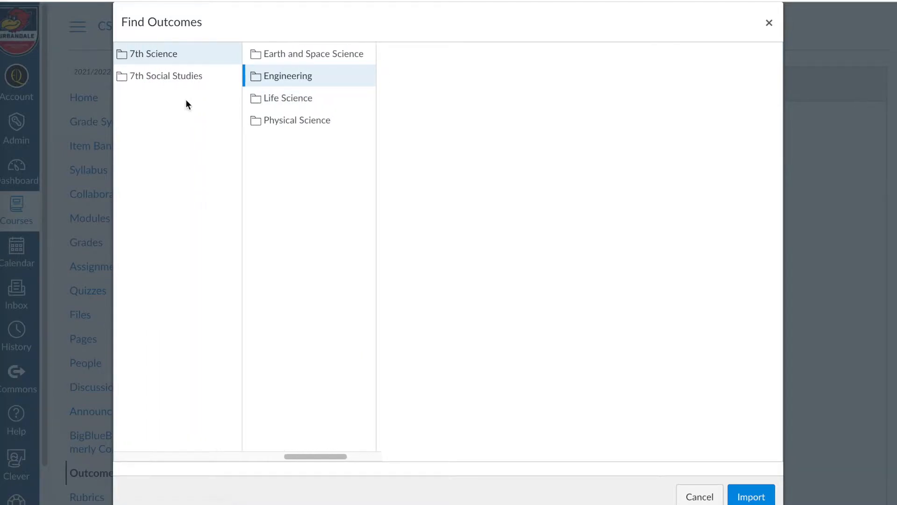
left_click(144, 59)
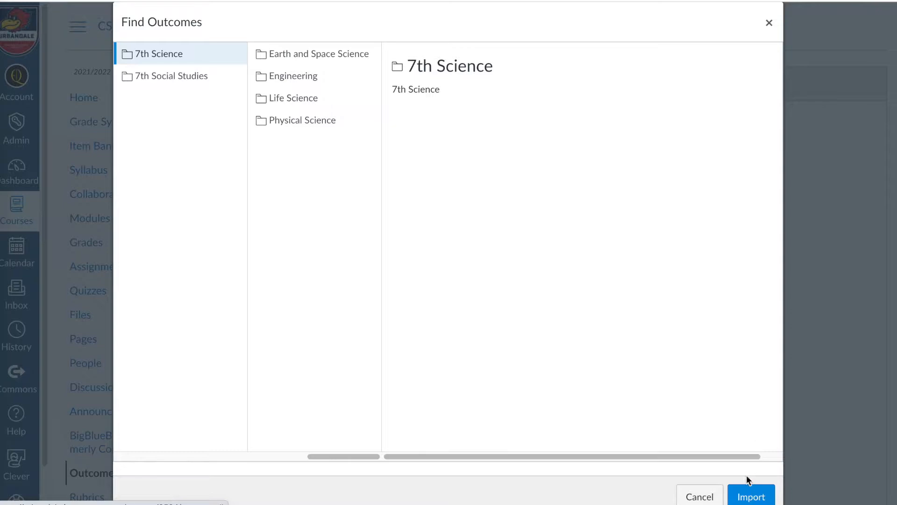
left_click(748, 494)
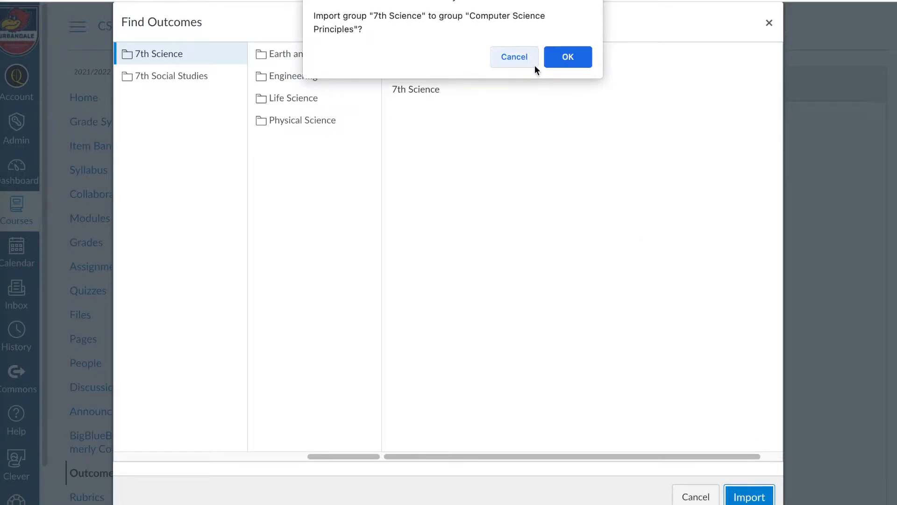
left_click(569, 59)
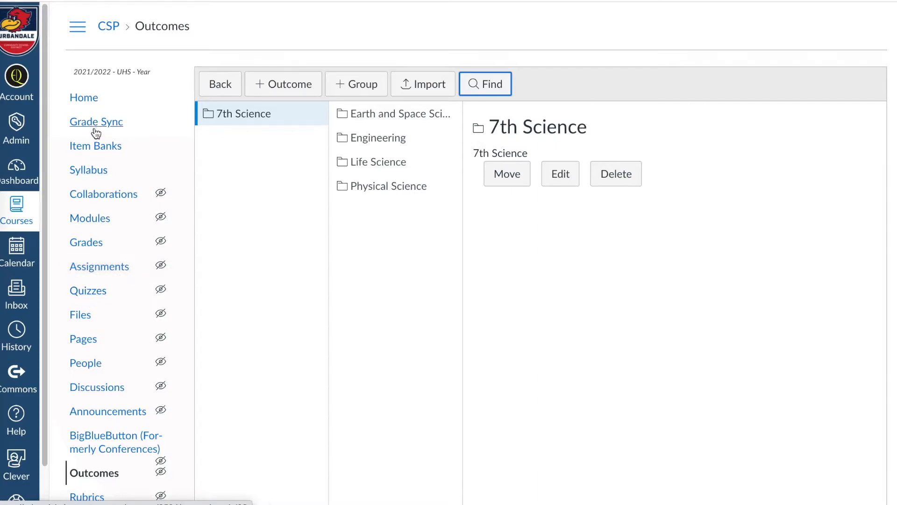
- Open the course grades and switch the gradebook to the Learning Mastery view
left_click(86, 244)
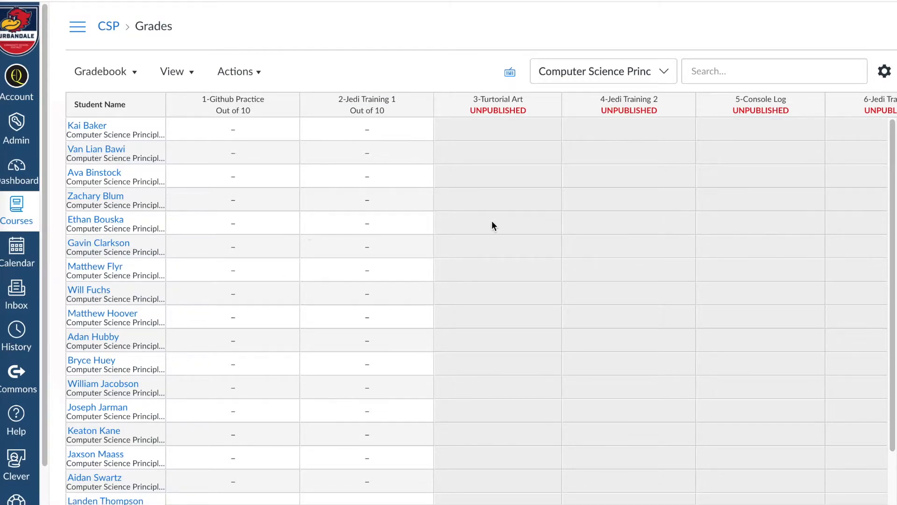
left_click(133, 74)
left_click(125, 104)
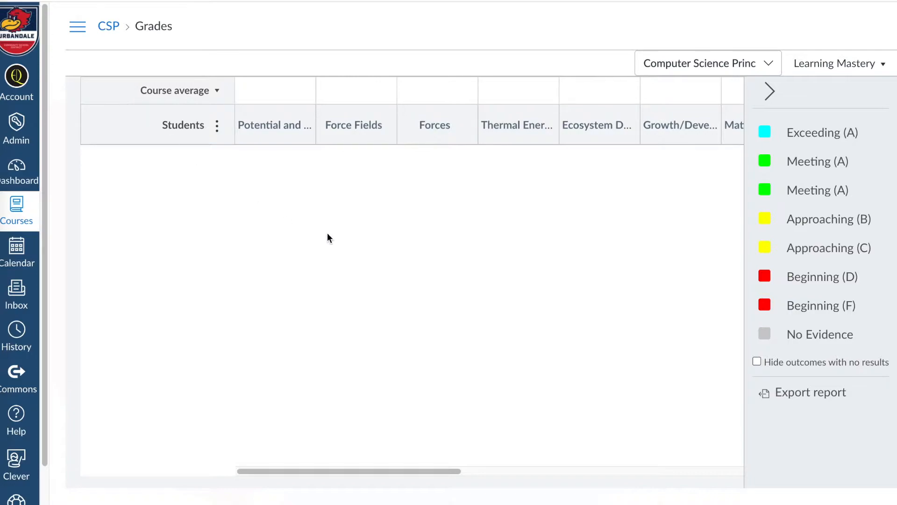
- Examine the mastery threshold and calculation method details of the imported outcomes in the Learning Mastery gradebook
mouse_move(464, 140)
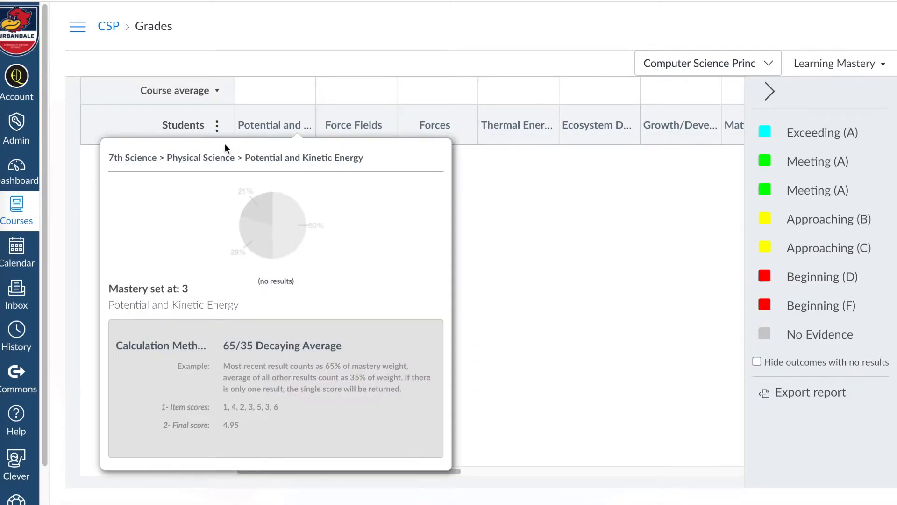
mouse_move(635, 123)
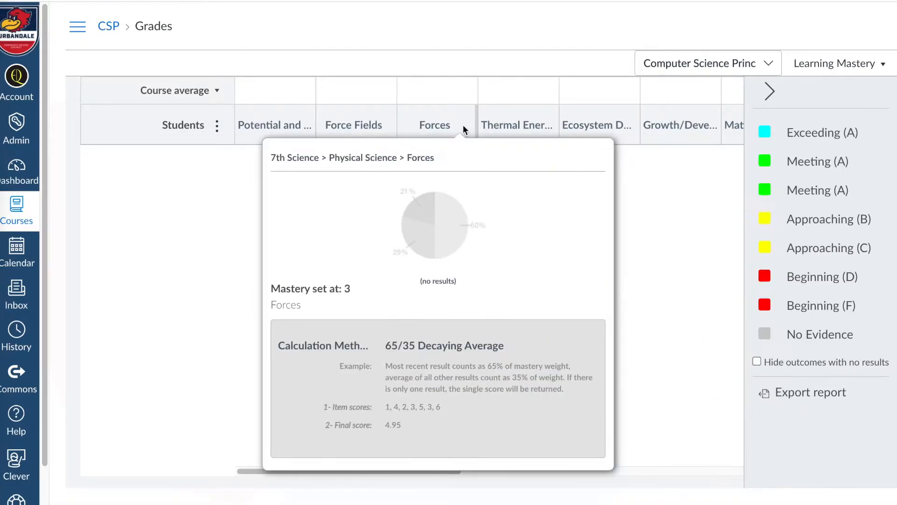
mouse_move(285, 131)
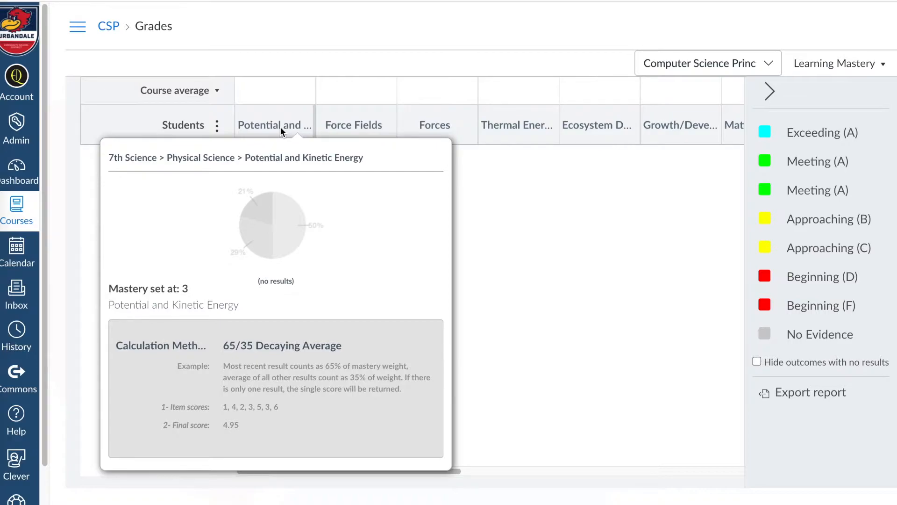
mouse_move(343, 122)
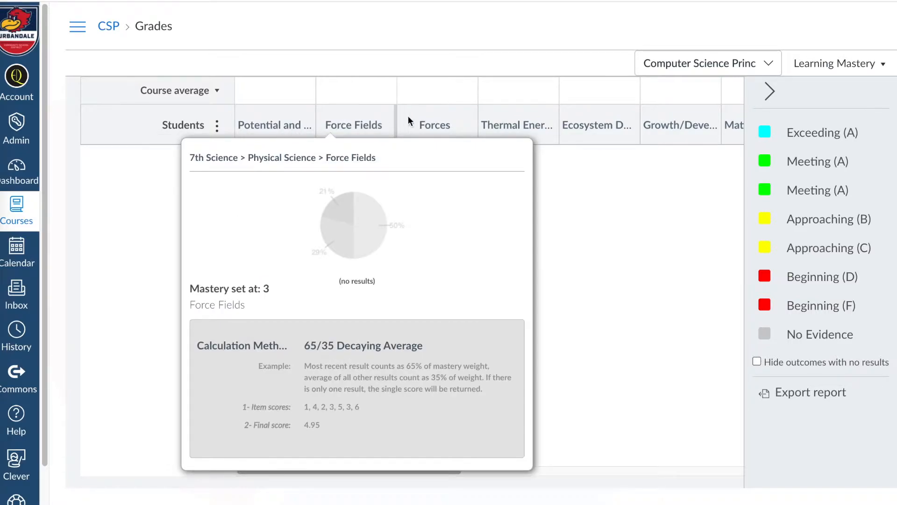
mouse_move(503, 122)
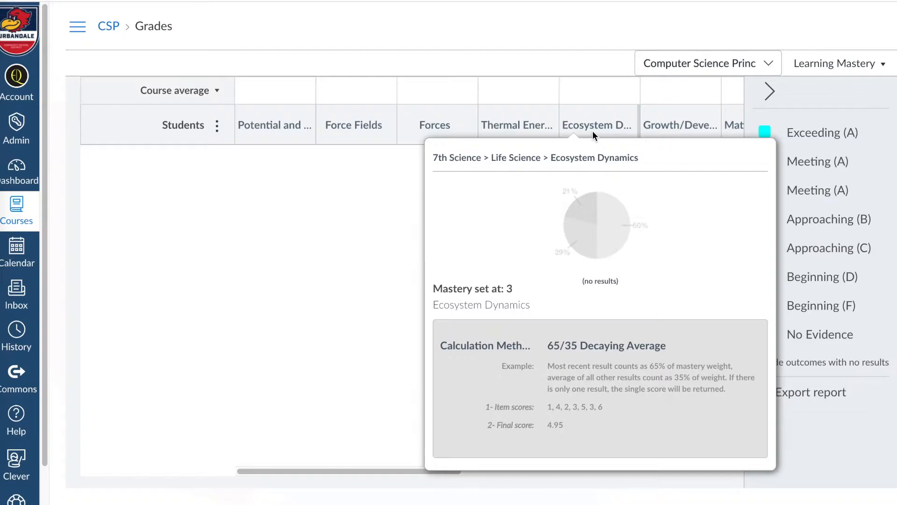
mouse_move(684, 132)
mouse_move(457, 113)
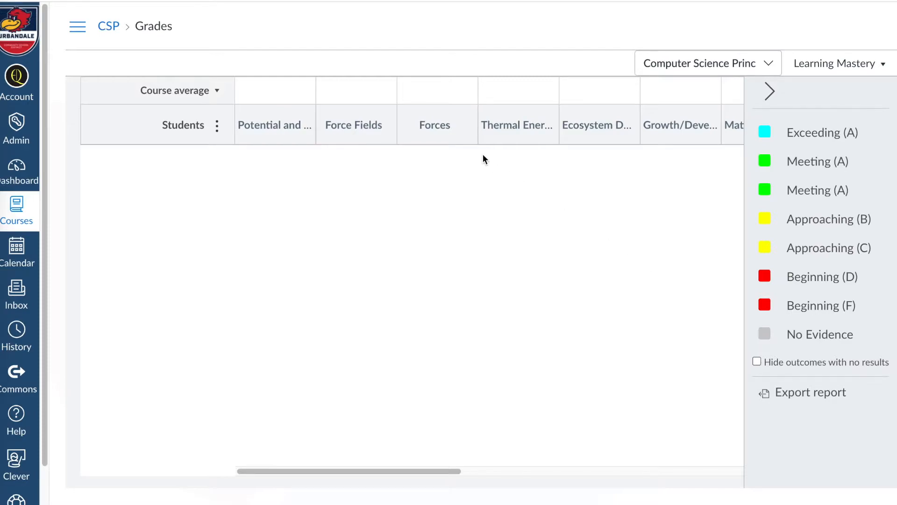
mouse_move(624, 140)
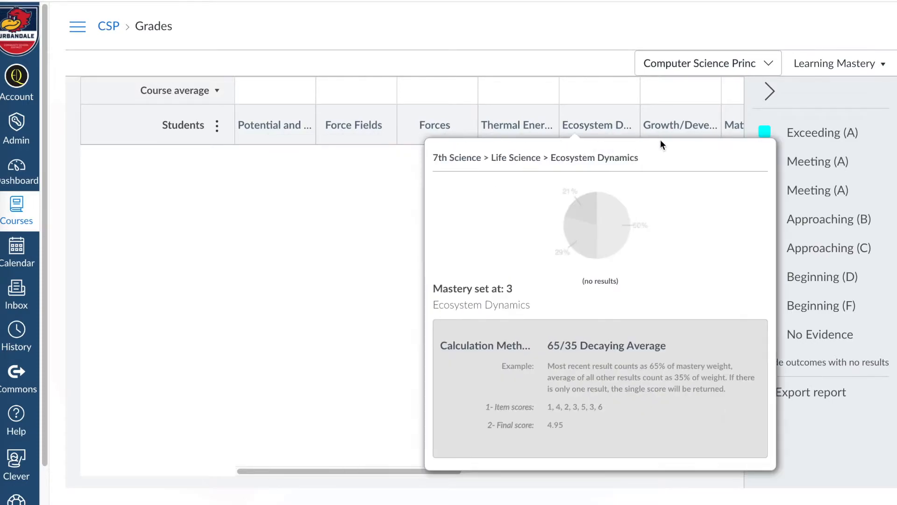
mouse_move(378, 133)
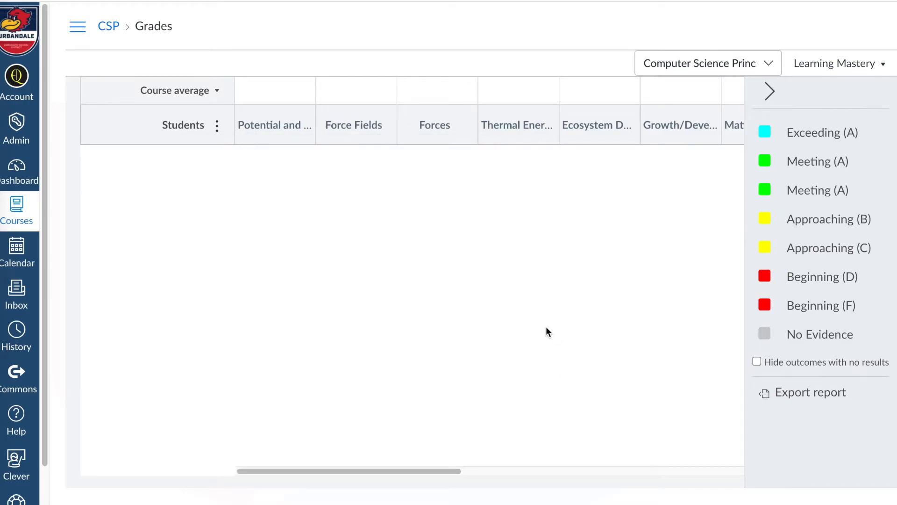
- Open the 1-Github Practice assignment from the course's assignment list and start a new rubric for it
left_click(109, 28)
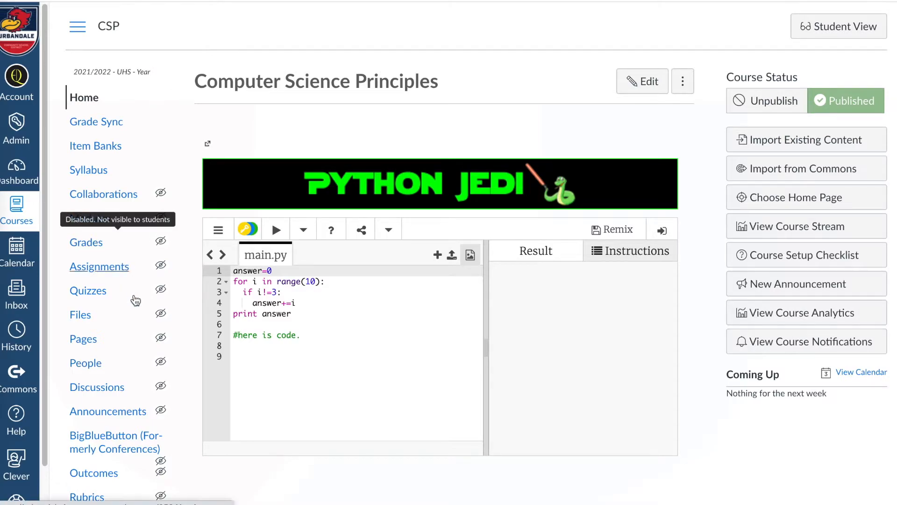
left_click(100, 267)
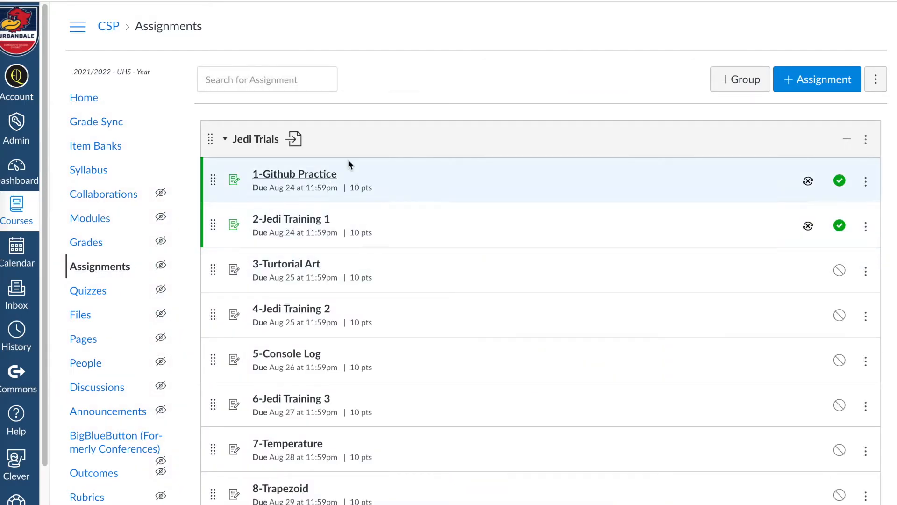
left_click(312, 181)
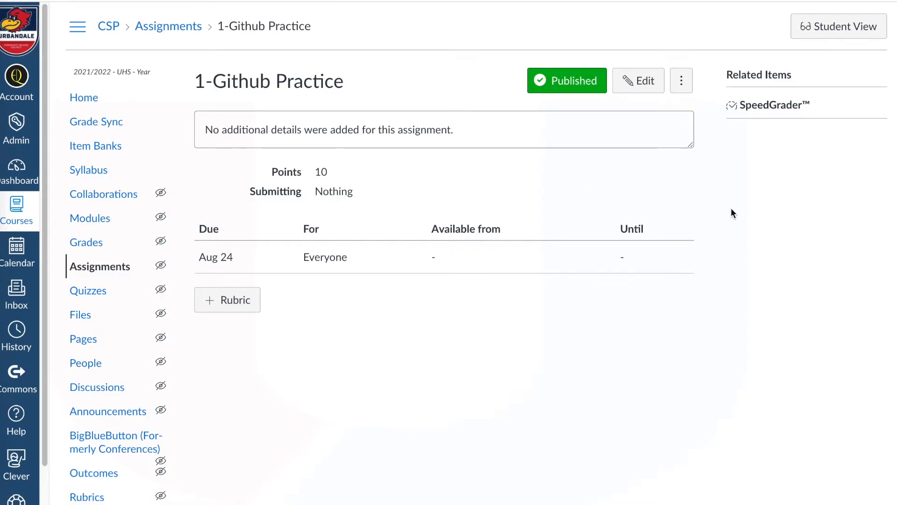
left_click(211, 307)
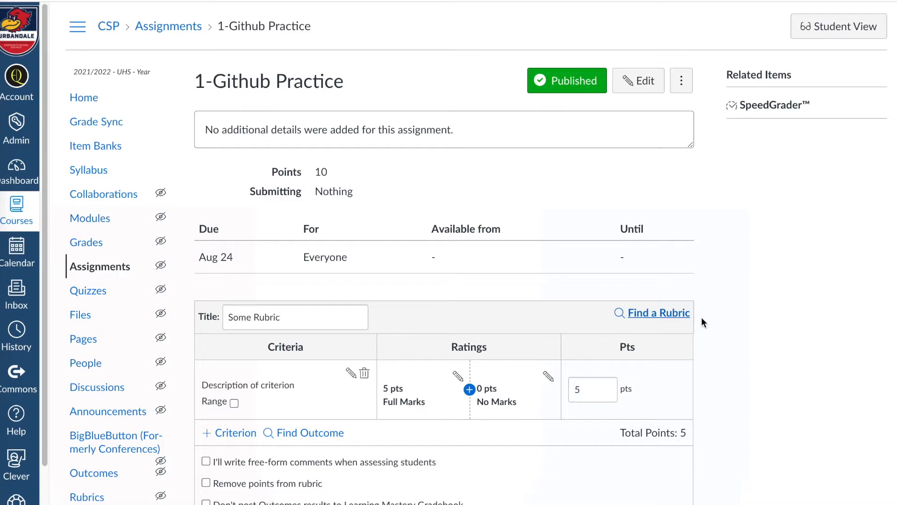
scroll(755, 311, "down", 2)
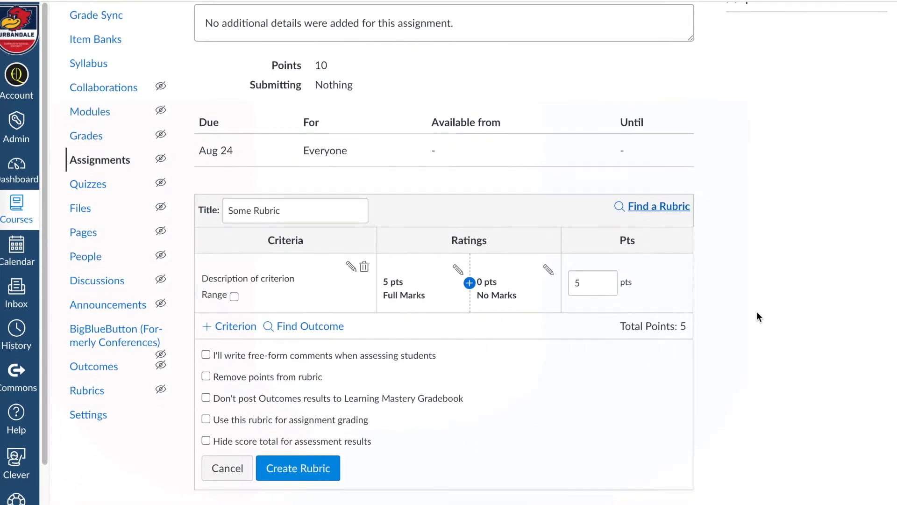
left_click(298, 212)
triple_click(223, 211)
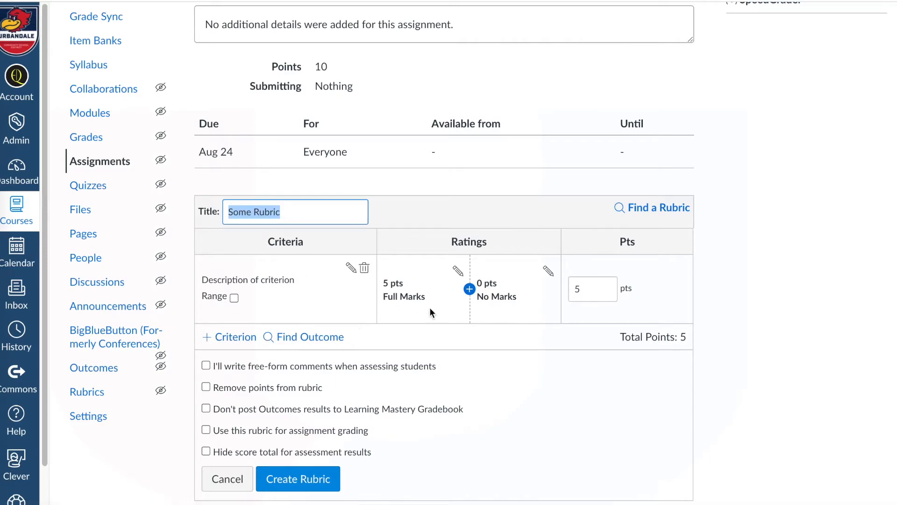
- Import the Testing Solutions outcome from 7th Science, Engineering into the rubric and delete the default 5-point criterion
left_click(303, 339)
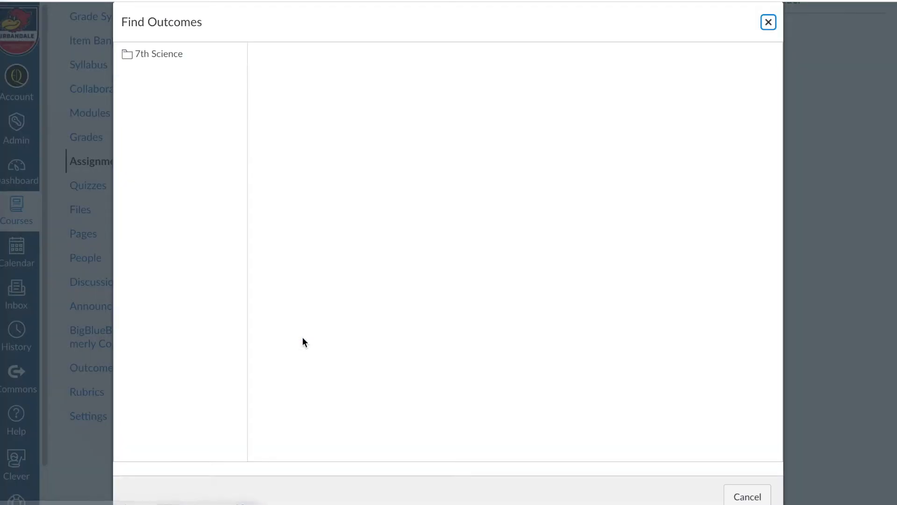
left_click(171, 60)
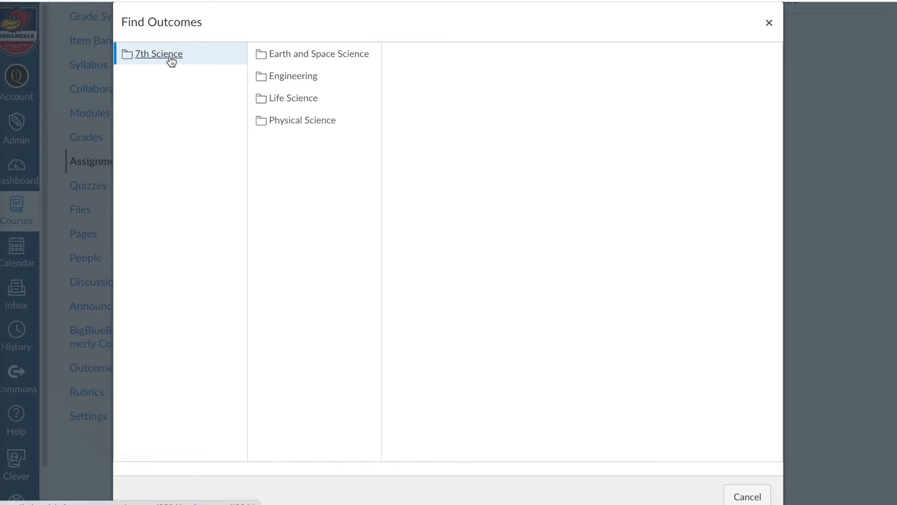
left_click(303, 77)
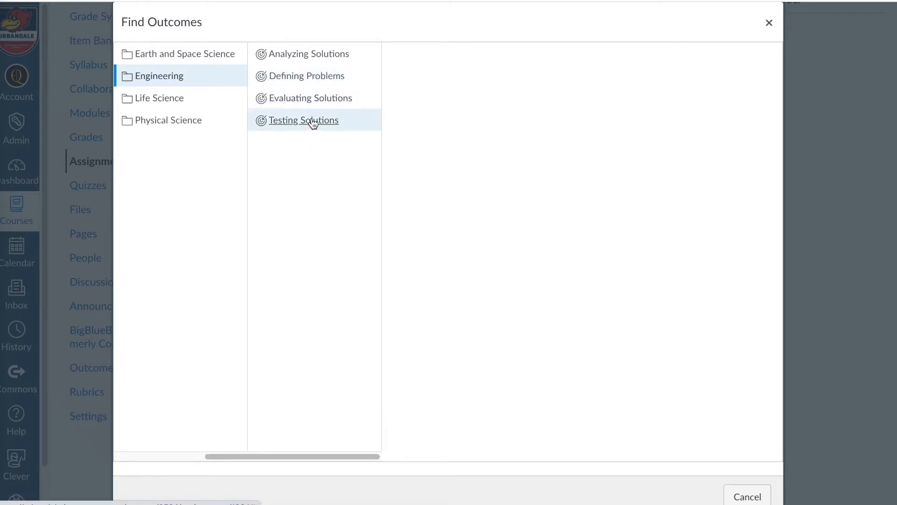
left_click(316, 122)
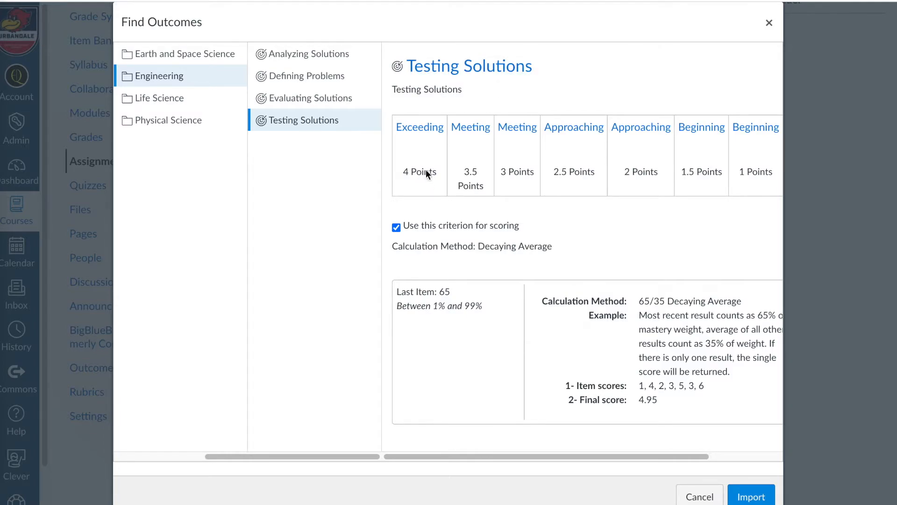
left_click(748, 497)
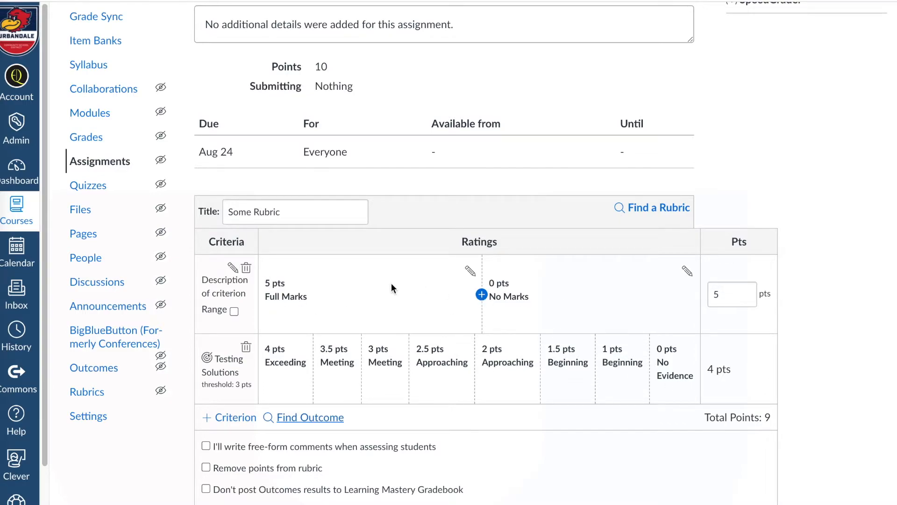
left_click(247, 269)
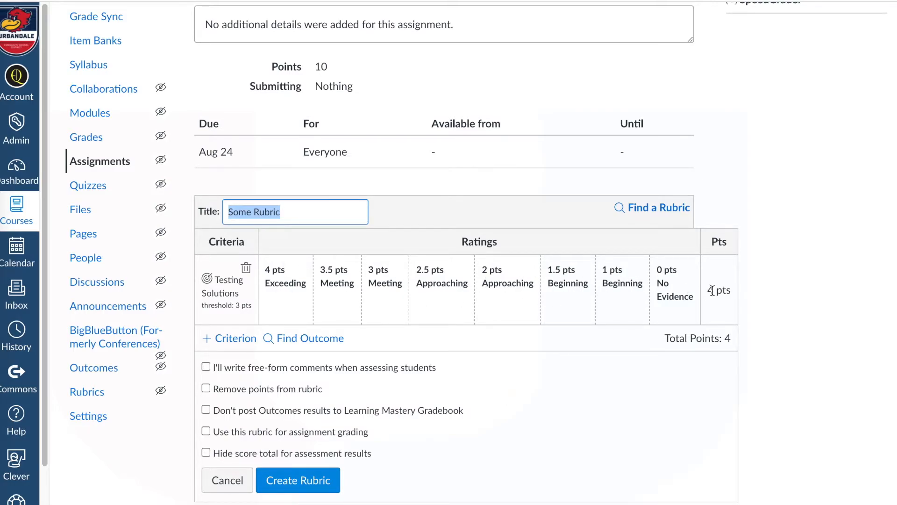
- Create the rubric as "Testing Solutions Rubric", used for assignment grading, and change the assignment's points to match it
scroll(712, 291, "down", 1)
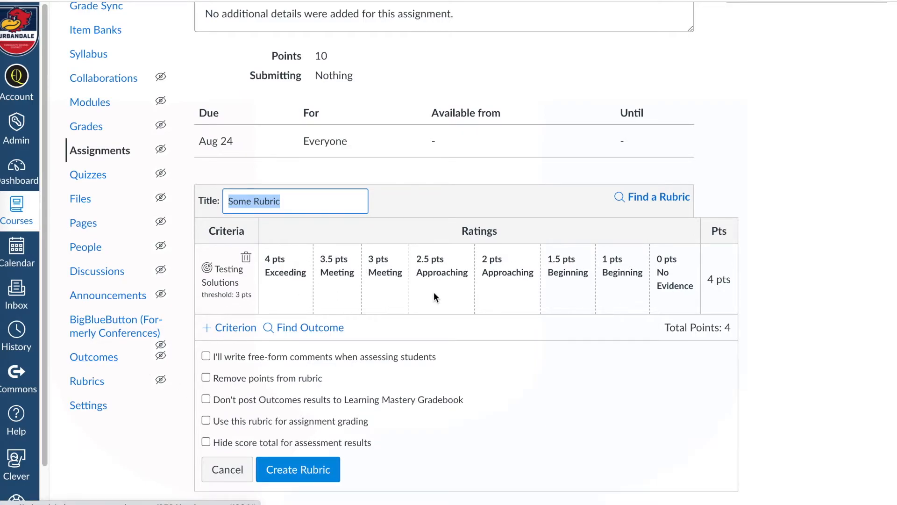
left_click(206, 421)
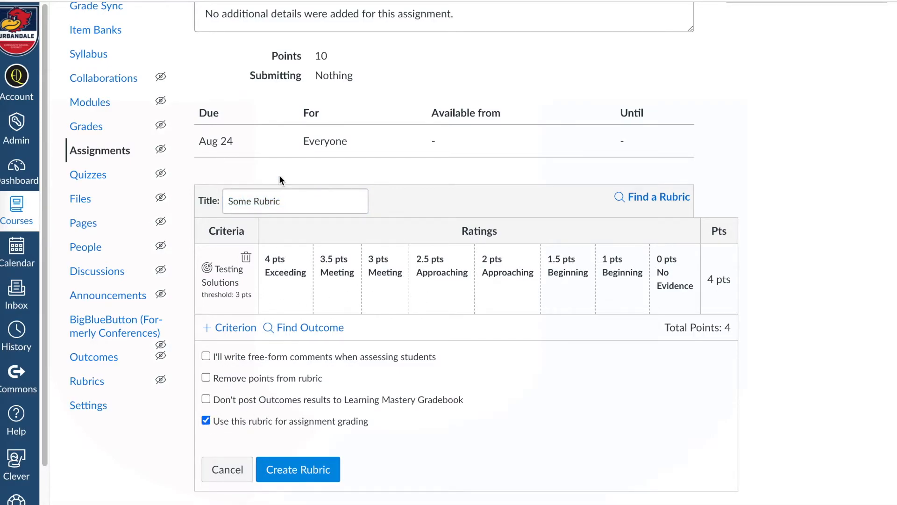
left_click_drag(280, 203, 287, 200)
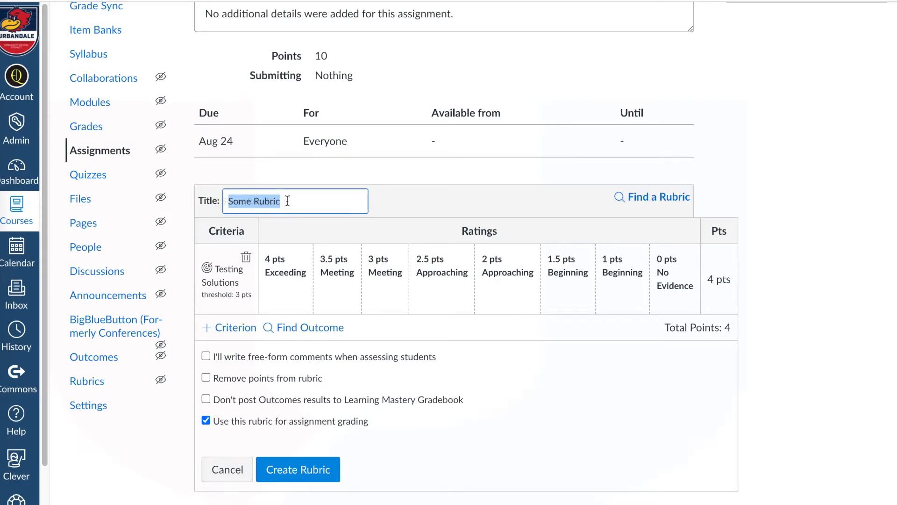
type("Testing")
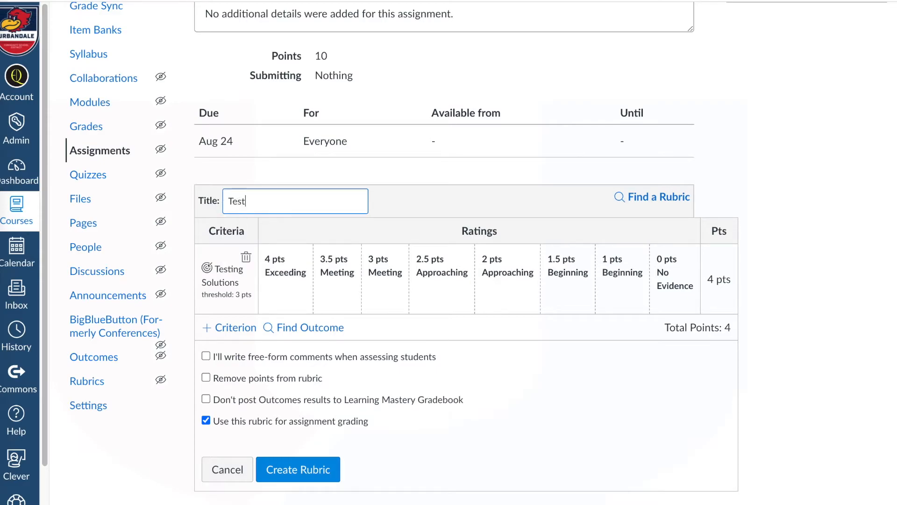
type("lutions Rubric")
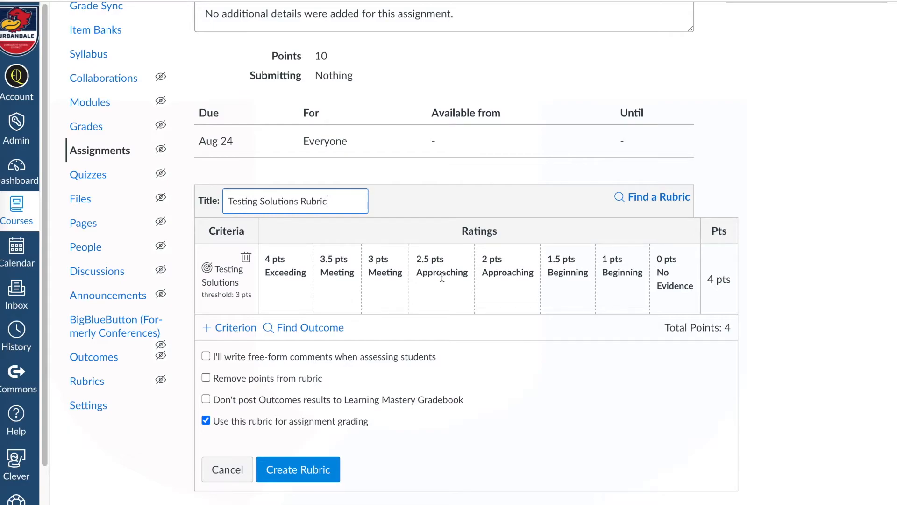
left_click(323, 467)
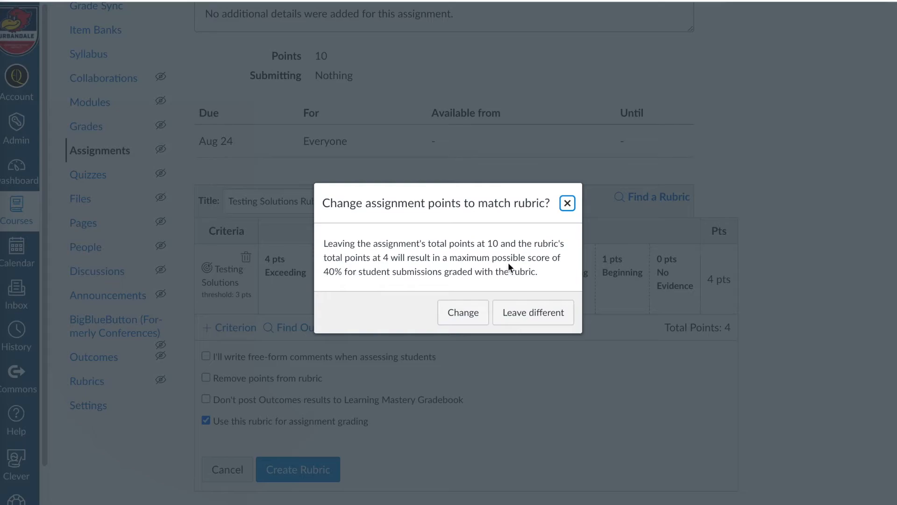
left_click(461, 316)
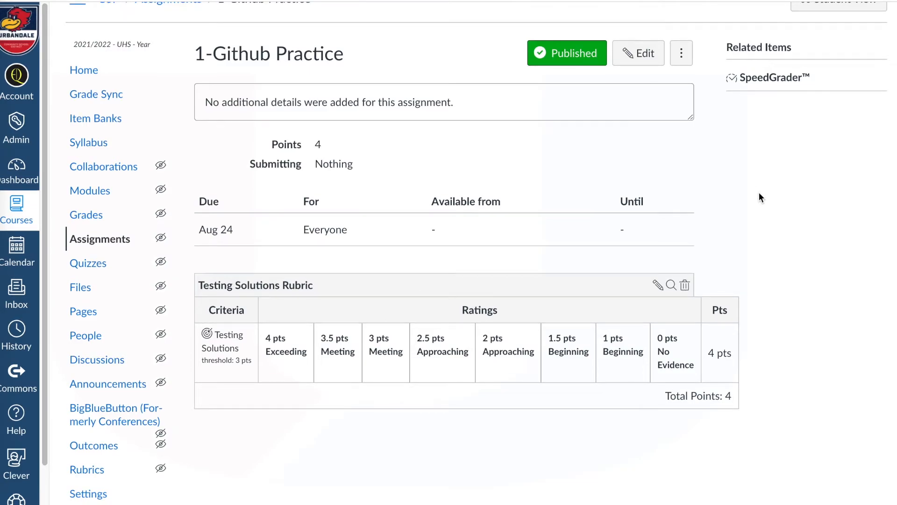
- Open the 1-Github Practice assignment in SpeedGrader and go back through the students to number 17 of 19
scroll(758, 196, "up", 1)
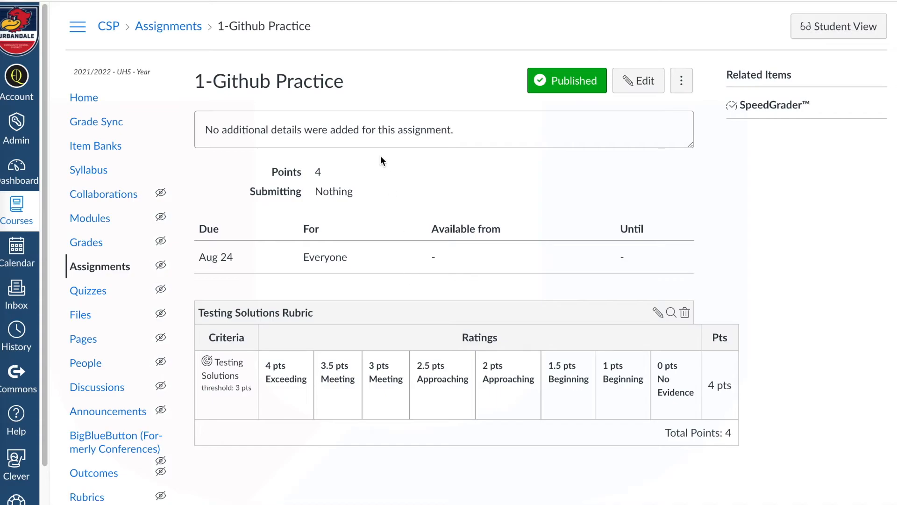
left_click(767, 106)
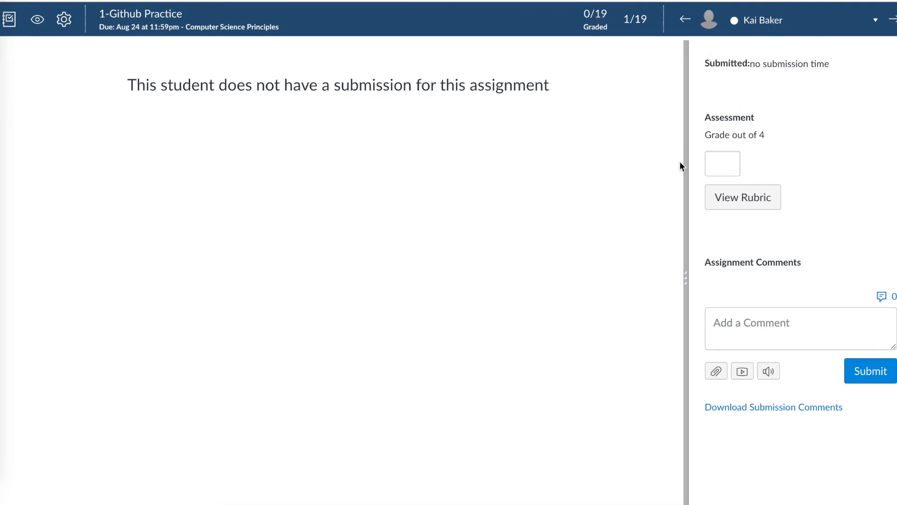
left_click(731, 167)
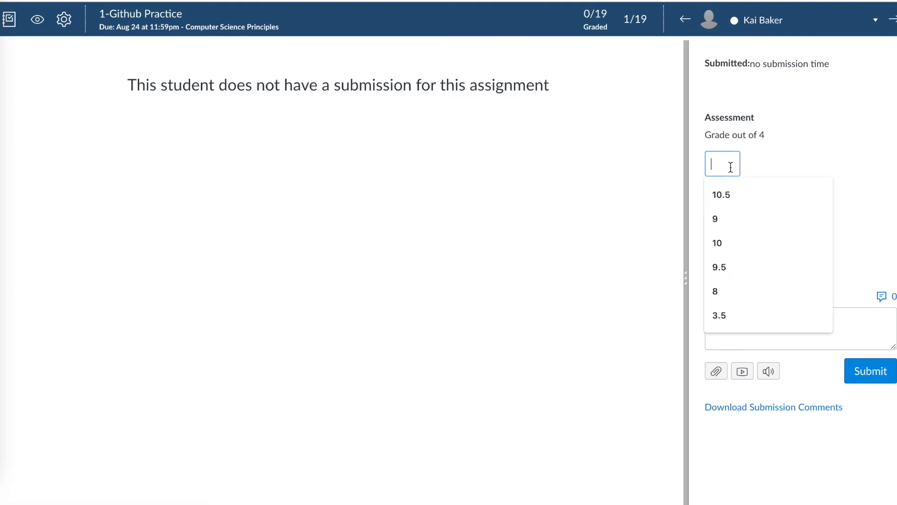
left_click(772, 159)
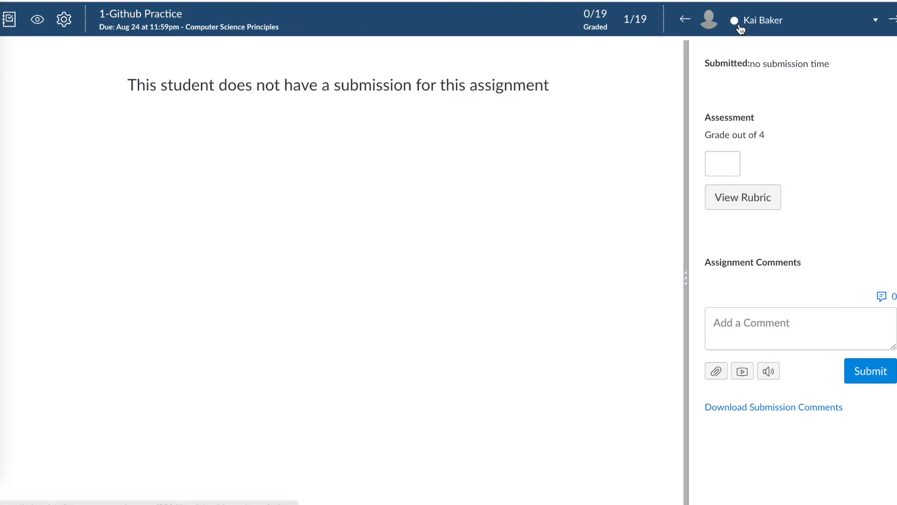
left_click(685, 21)
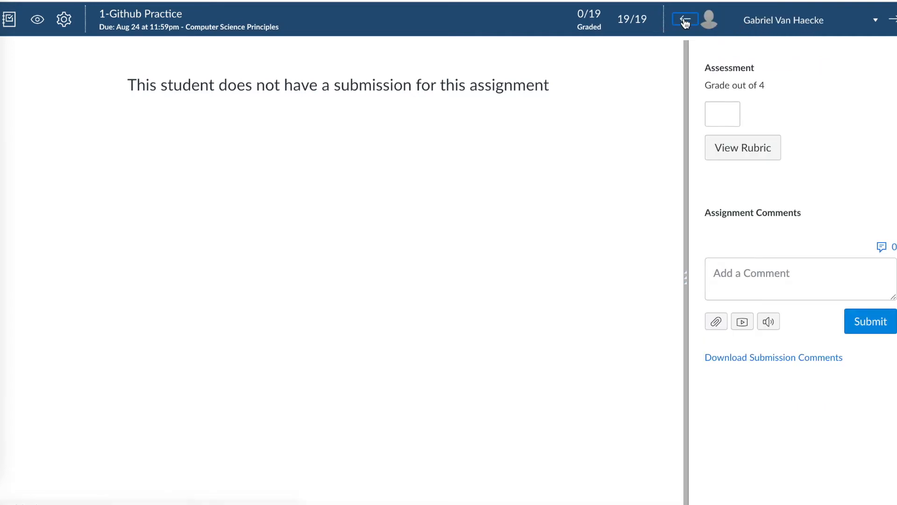
left_click(685, 21)
left_click(685, 20)
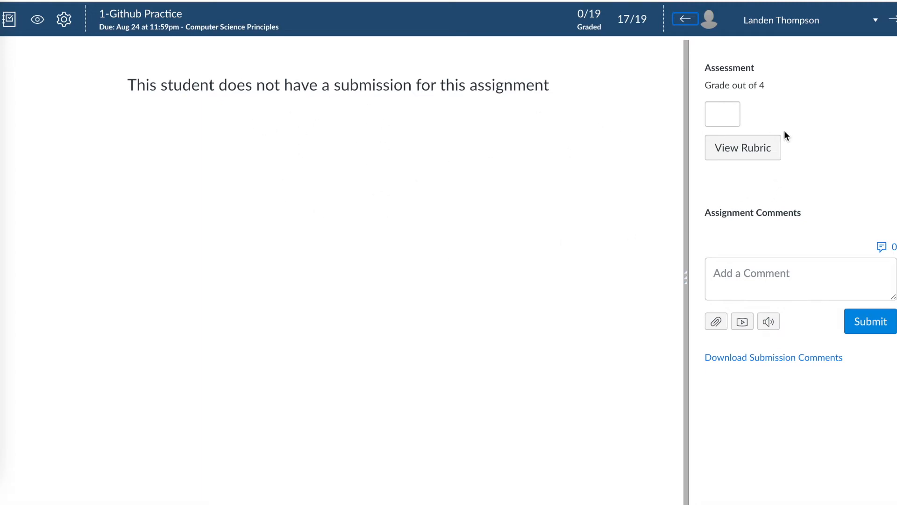
- Widen the grading area and save a 3.5 pts Meeting rating on Testing Solutions for this student
left_click(741, 147)
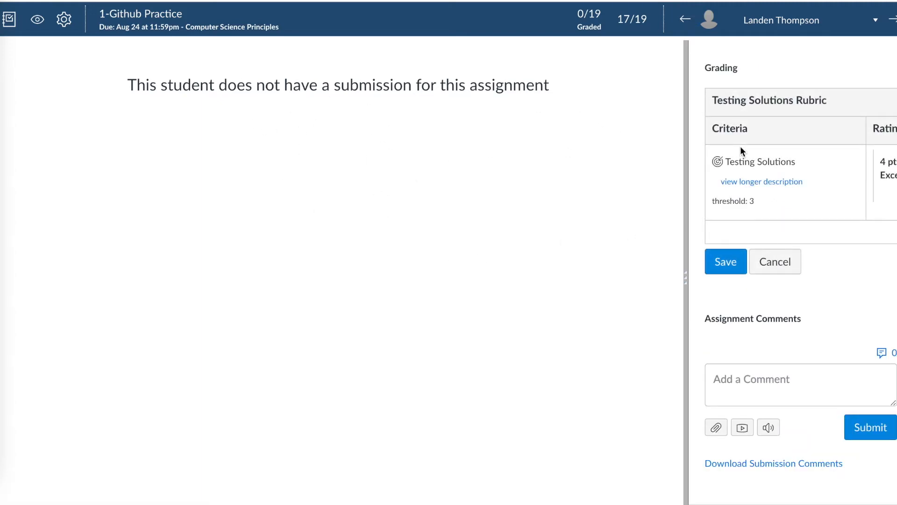
left_click_drag(685, 111, 168, 260)
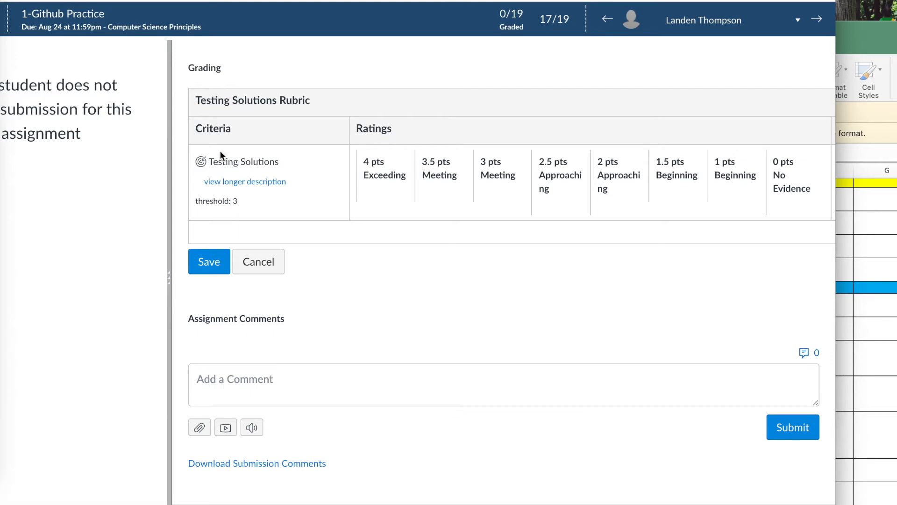
left_click(437, 163)
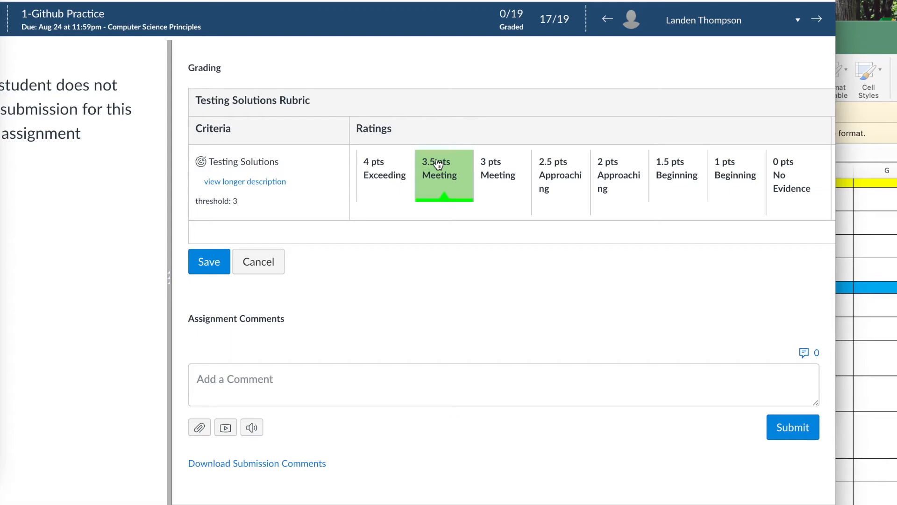
left_click(209, 263)
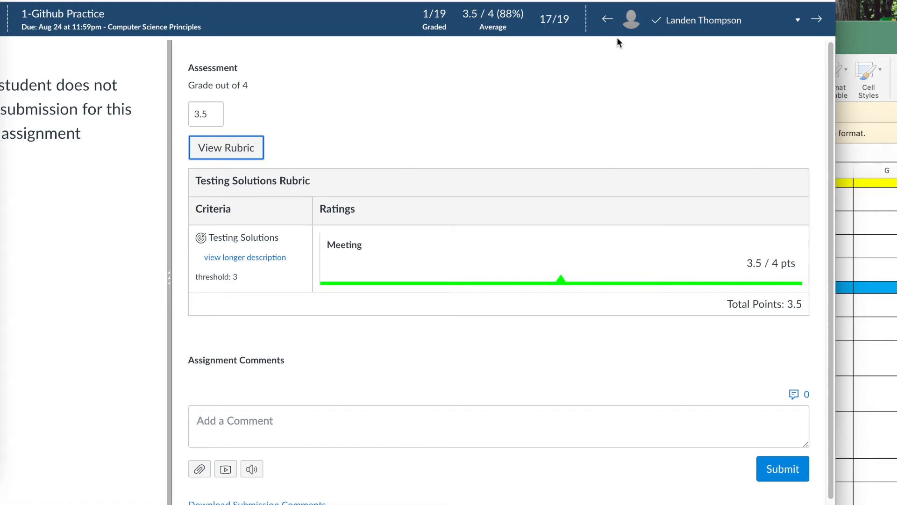
- Go to student 18 of 19 and save a 2 pts Approaching rating on Testing Solutions
left_click(818, 21)
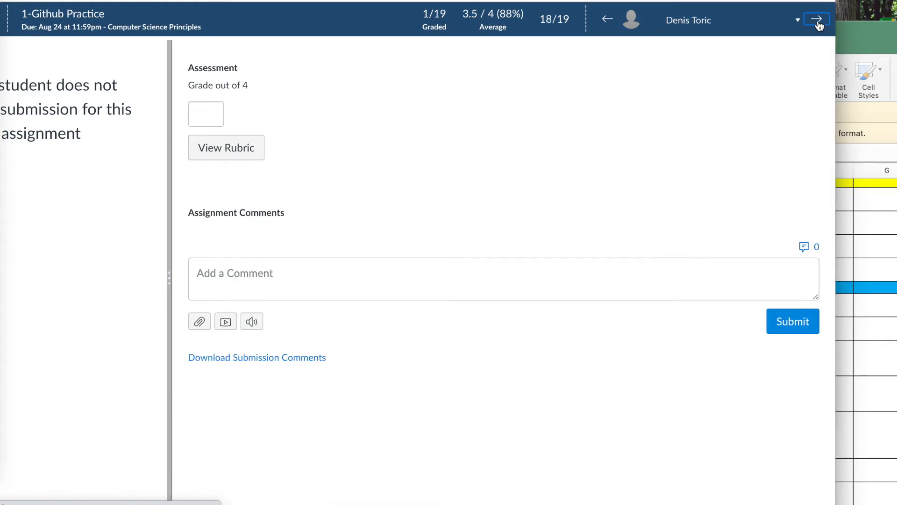
left_click(231, 151)
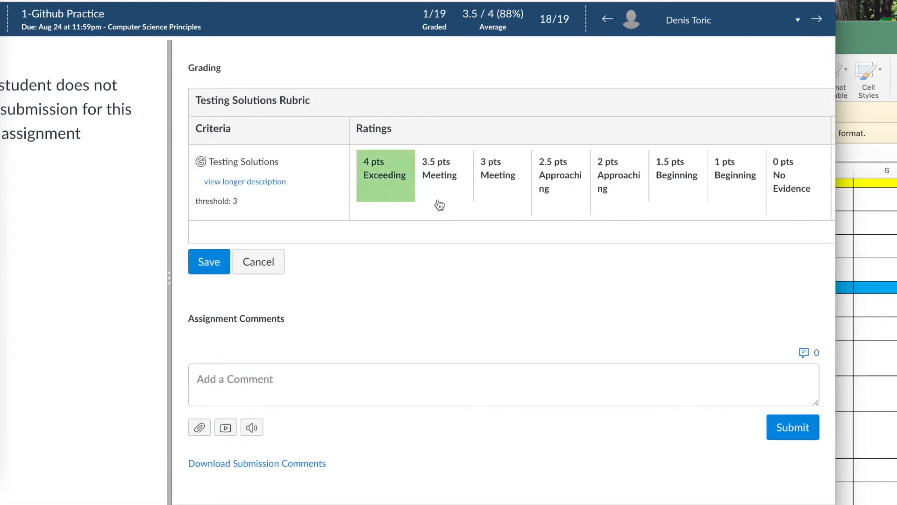
left_click(629, 190)
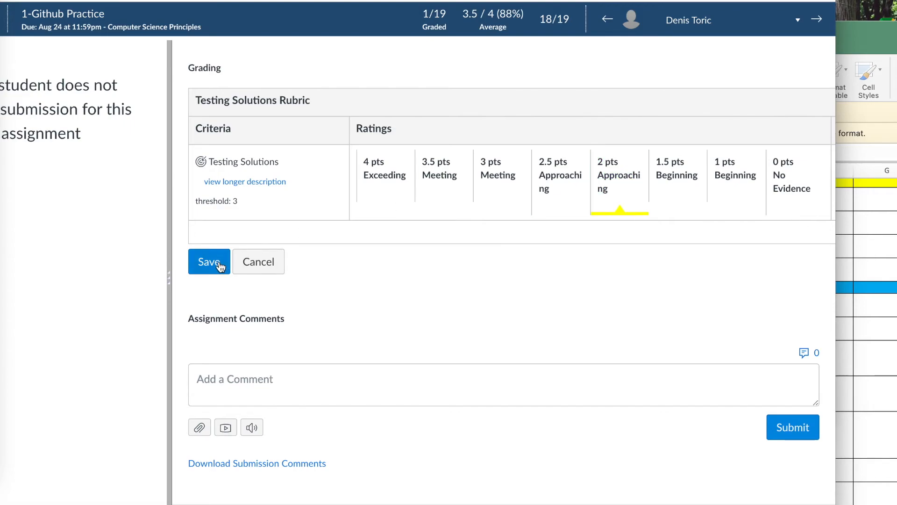
left_click(219, 261)
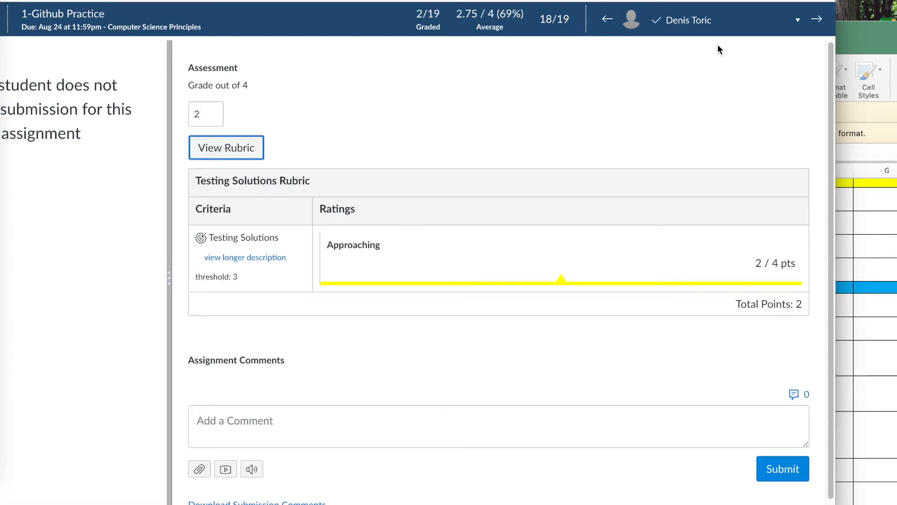
- Go to student 19 of 19 and open the Testing Solutions Rubric for grading
left_click(816, 20)
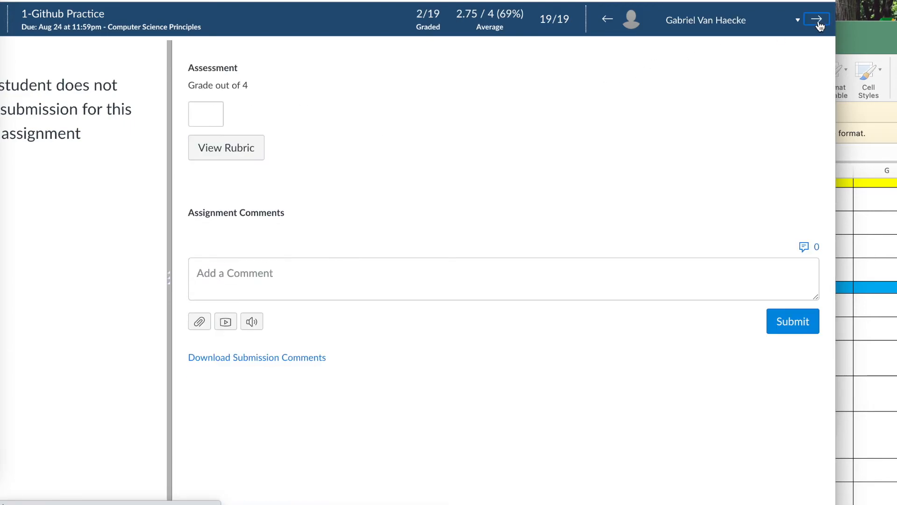
left_click(222, 147)
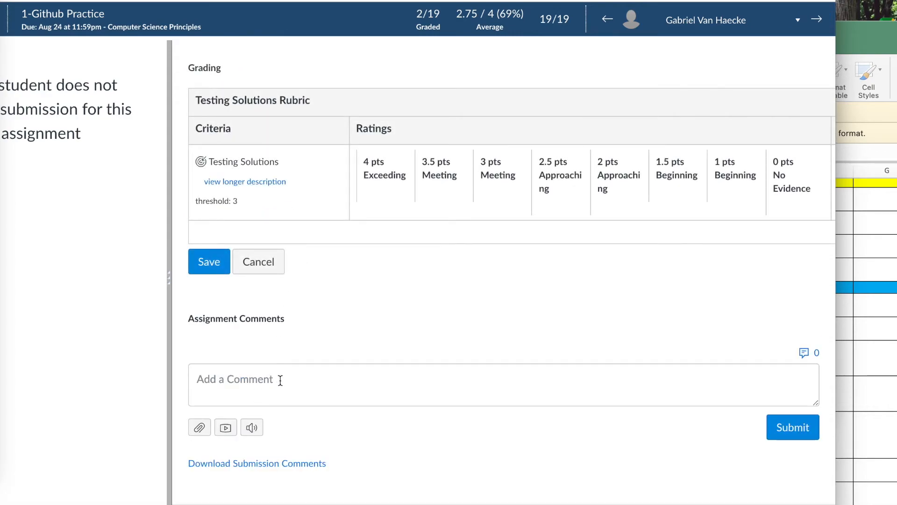
- Try out the Beginning, Approaching, Meeting and Exceeding ratings on the Testing Solutions criterion without saving
left_click(719, 186)
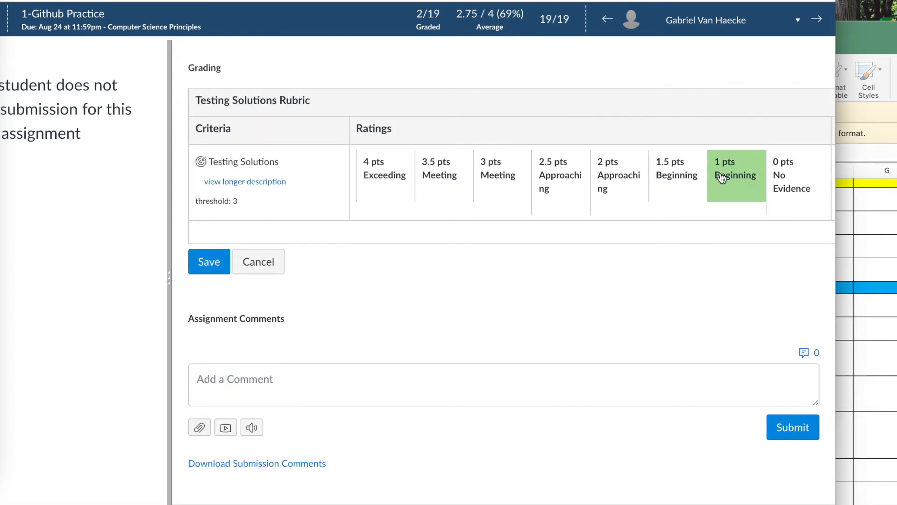
left_click(722, 178)
left_click(546, 180)
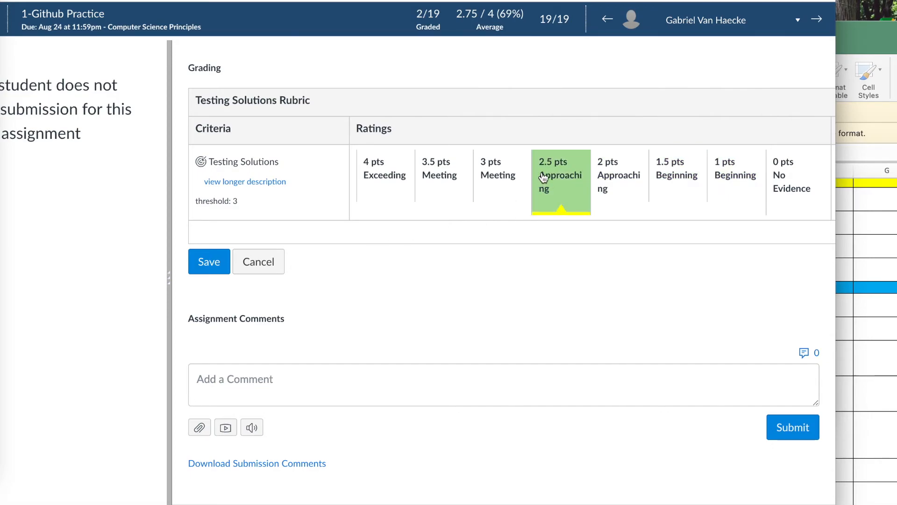
left_click(450, 169)
left_click(378, 167)
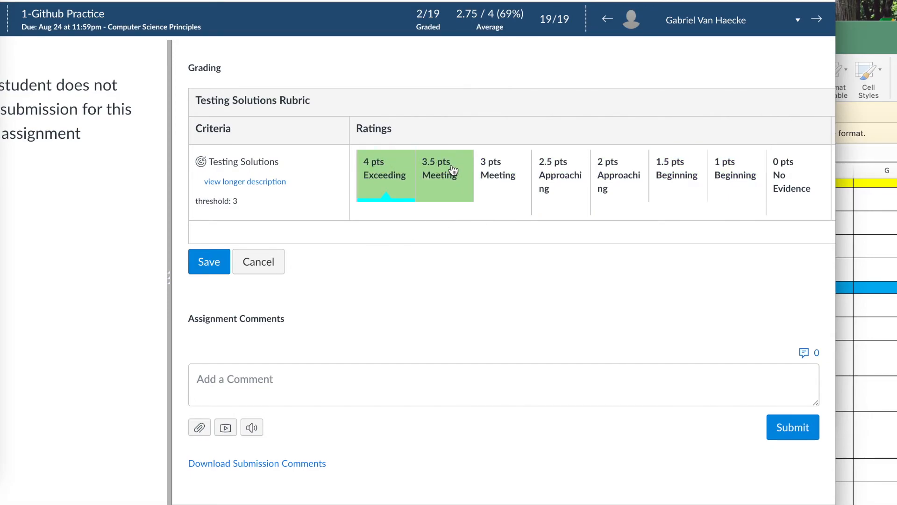
left_click(506, 171)
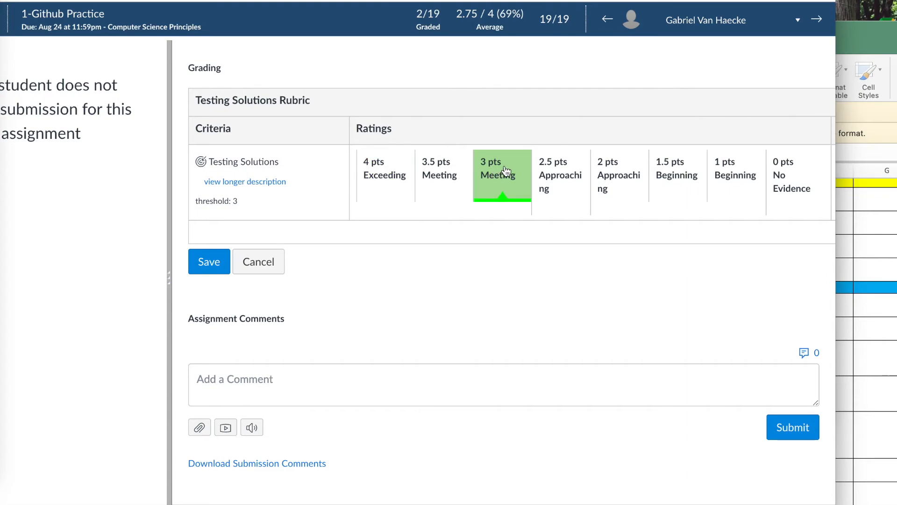
left_click(454, 176)
left_click(390, 171)
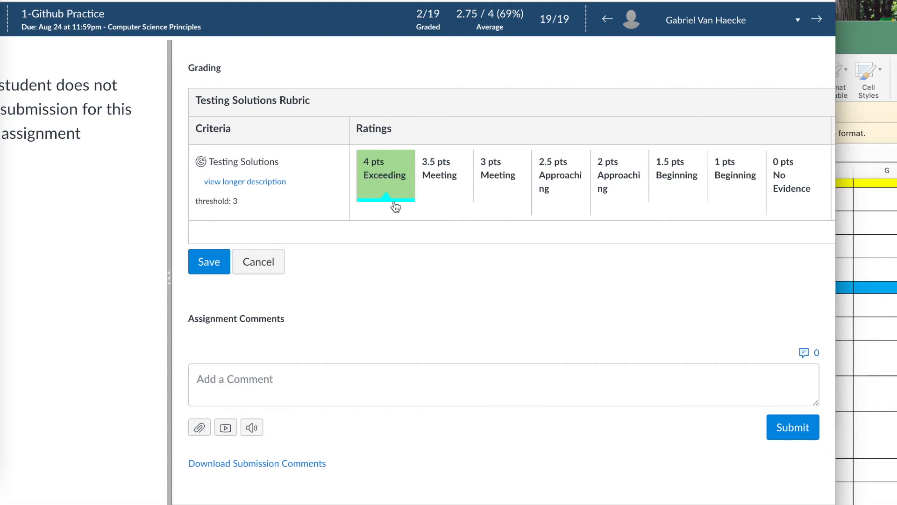
left_click(744, 180)
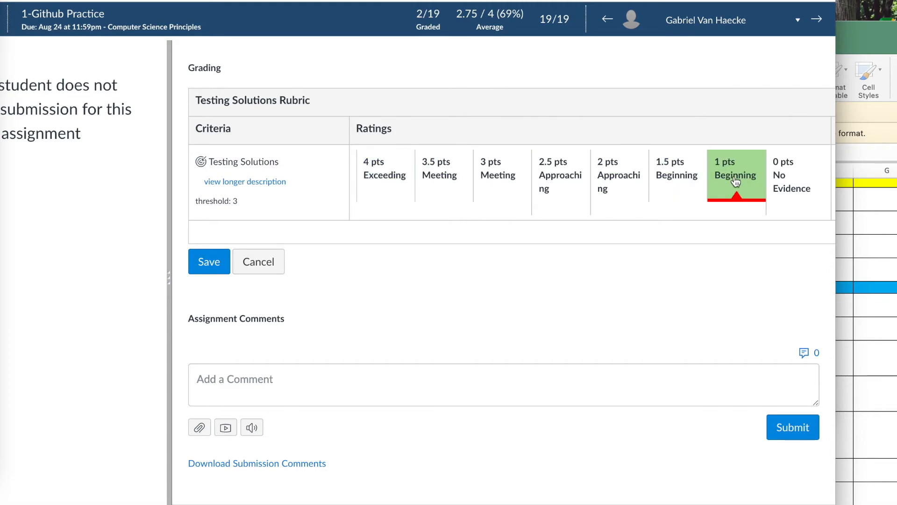
left_click(683, 180)
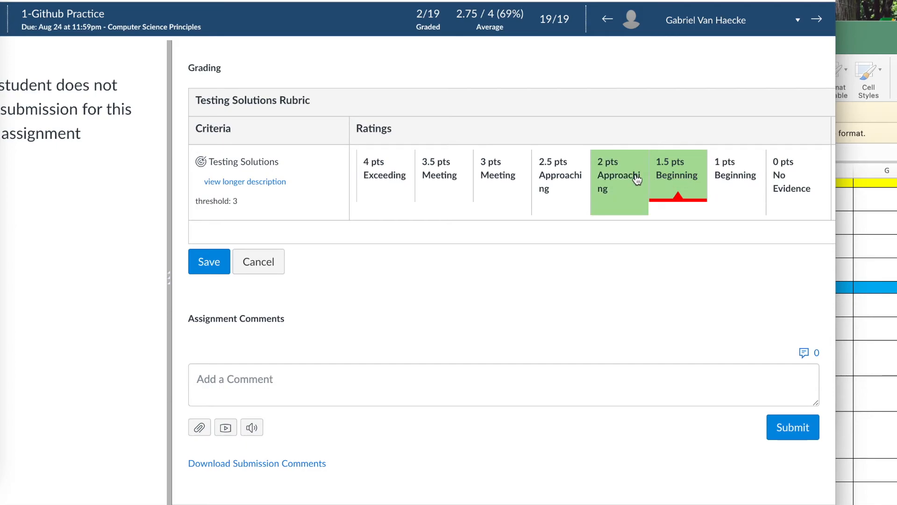
left_click(635, 176)
left_click(559, 169)
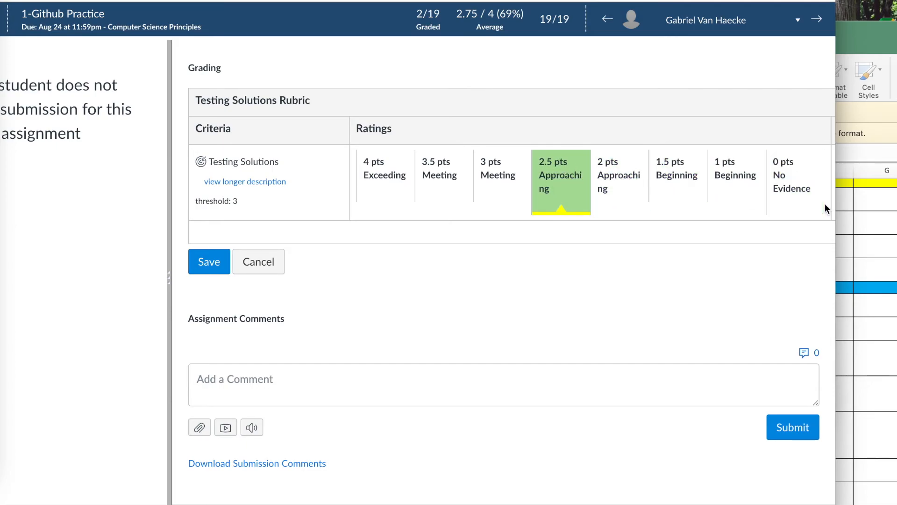
- Save a 1 pts Beginning rating on Testing Solutions for this student and return to the 1-Github Practice assignment page
left_click(721, 185)
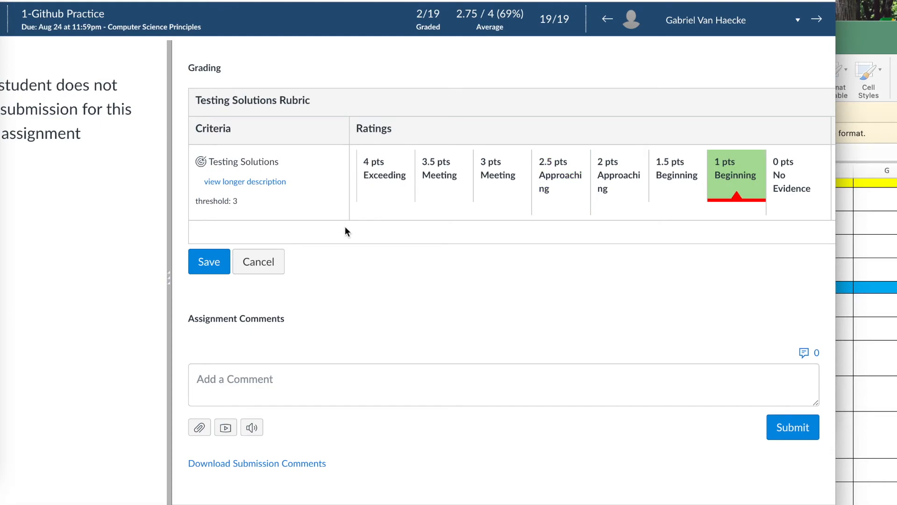
left_click(209, 264)
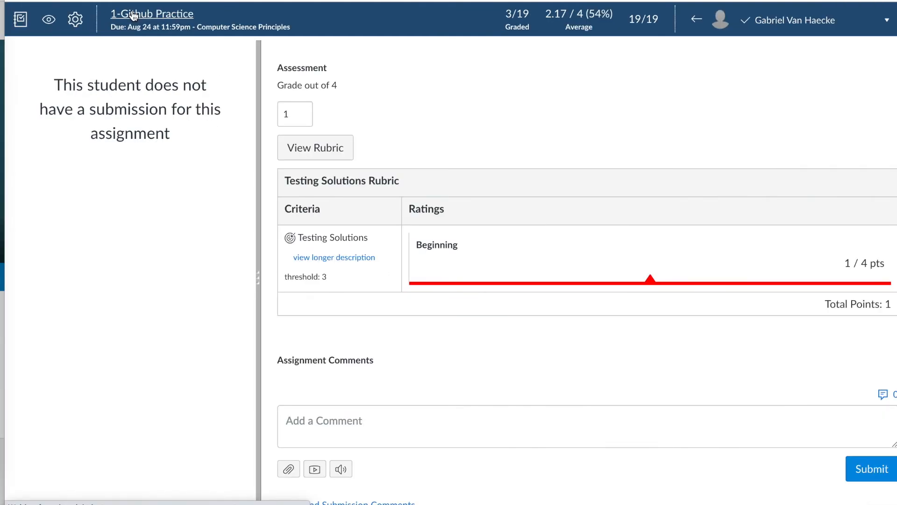
left_click(134, 16)
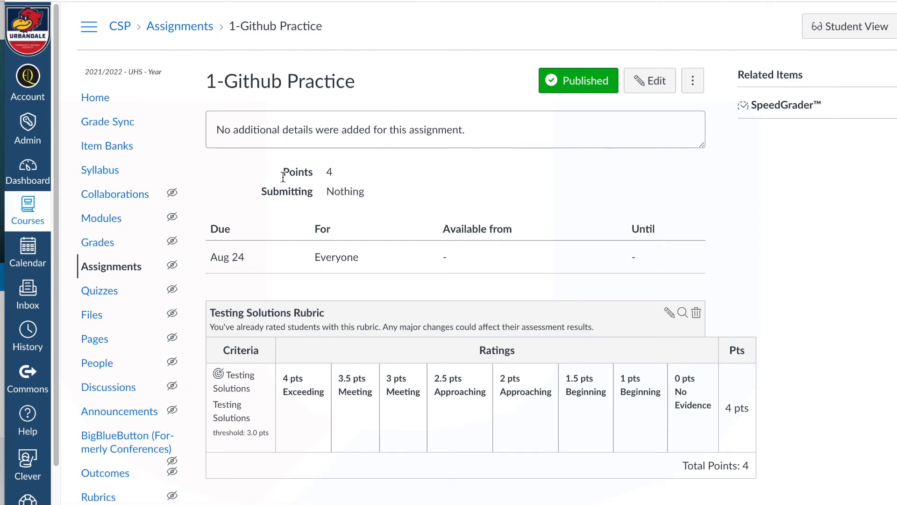
scroll(224, 244, "down", 1)
scroll(223, 244, "up", 1)
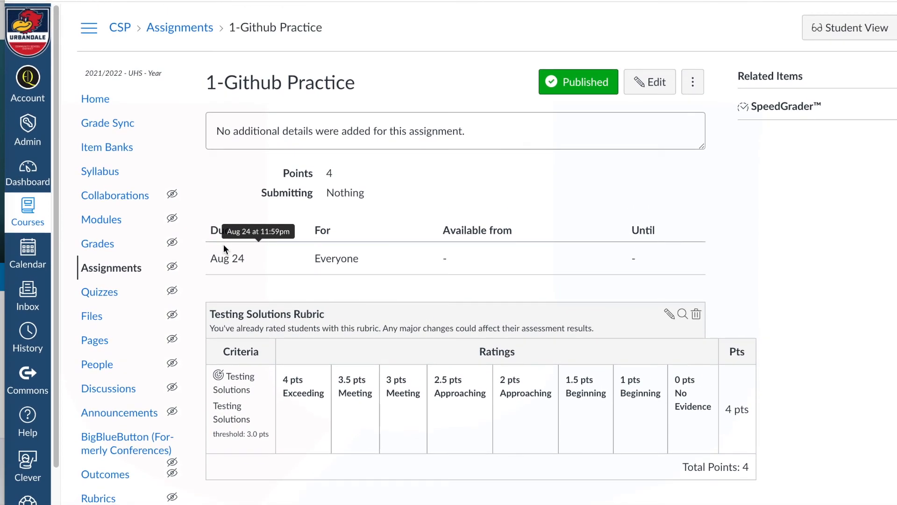
- Open the course's Learning Mastery gradebook and look through its outcome columns and the list of other gradebook views
left_click(97, 244)
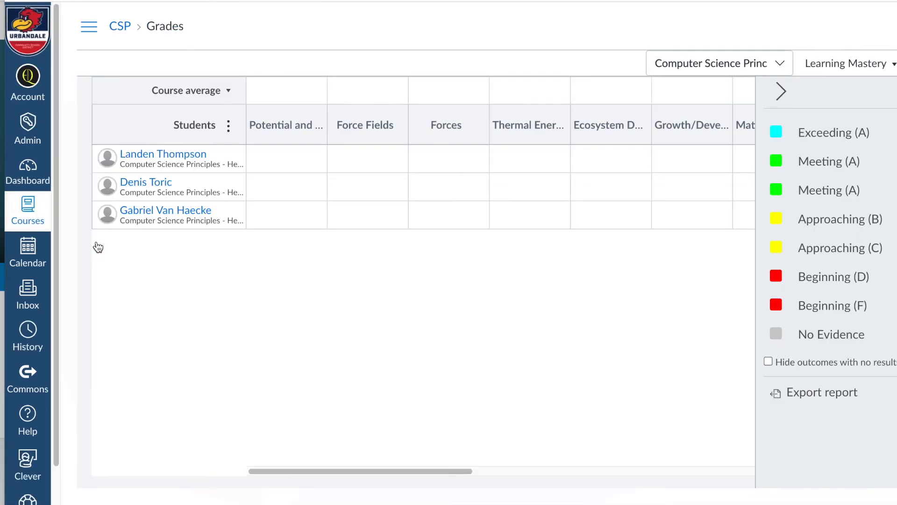
mouse_move(710, 126)
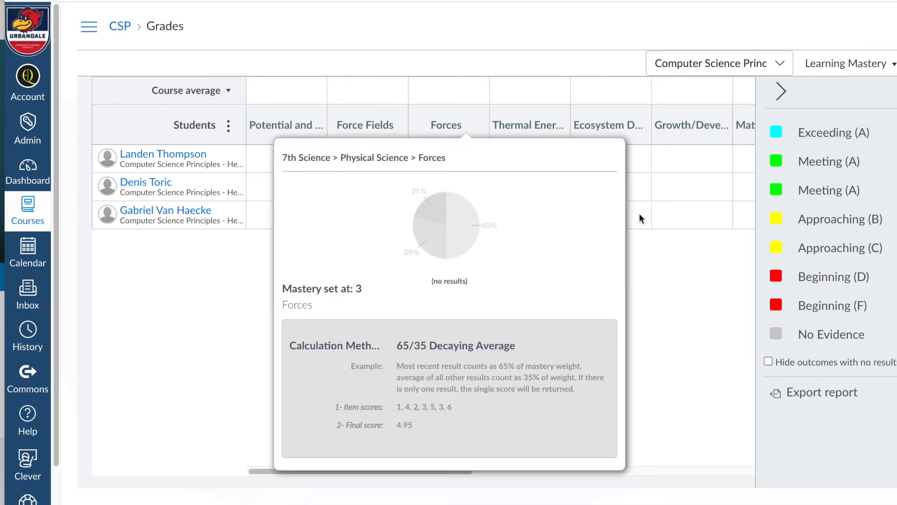
scroll(629, 184, "right", 5)
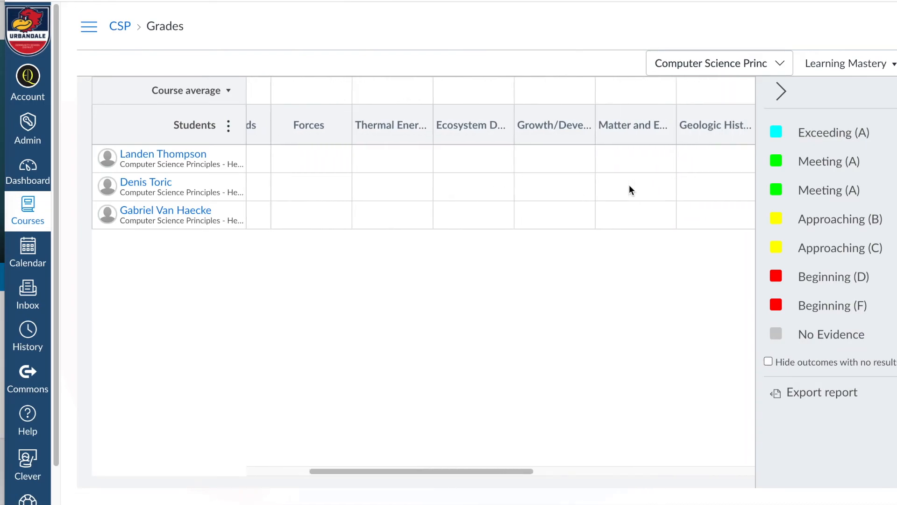
scroll(629, 184, "right", 5)
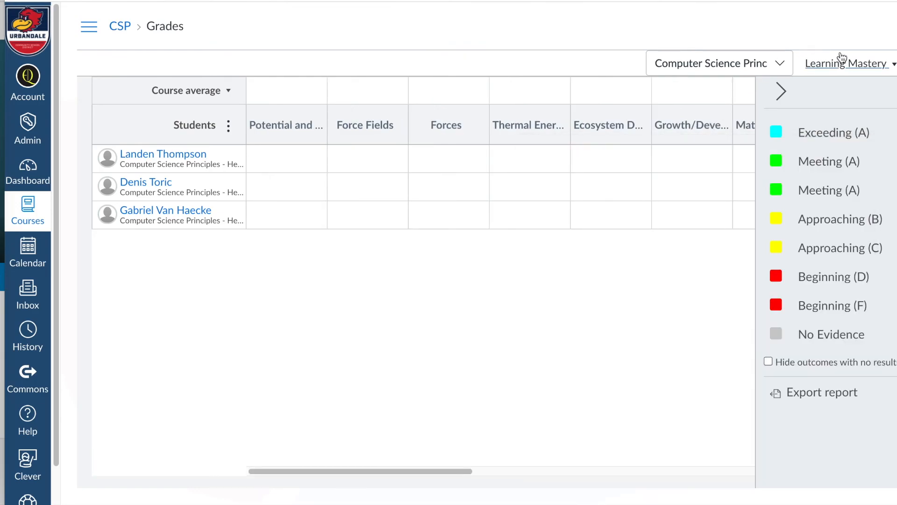
left_click(877, 66)
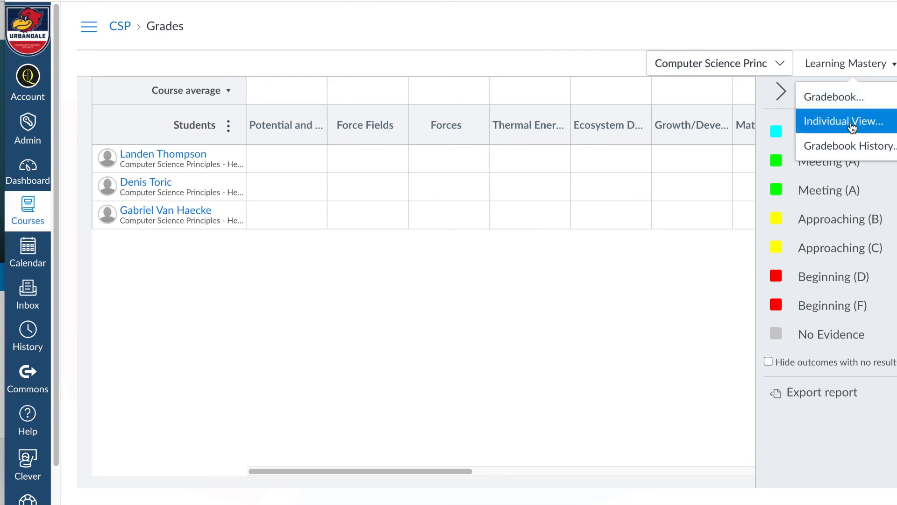
left_click(525, 296)
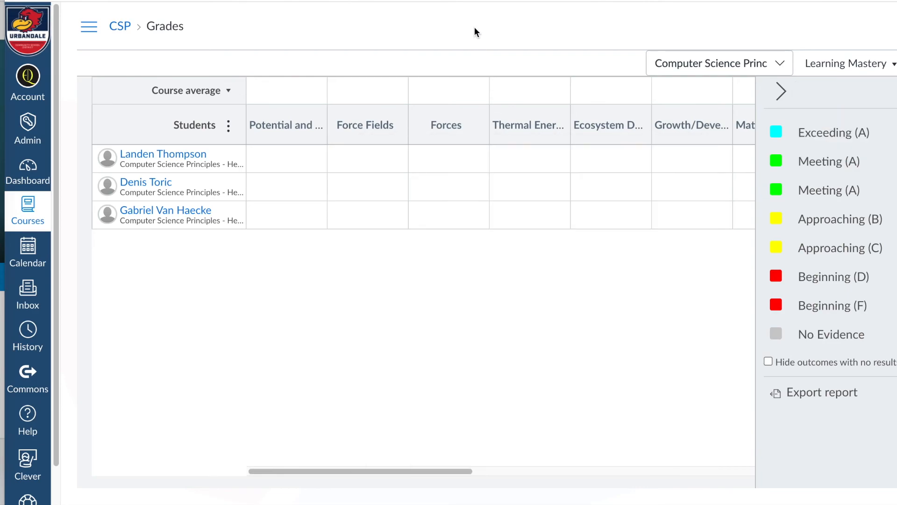